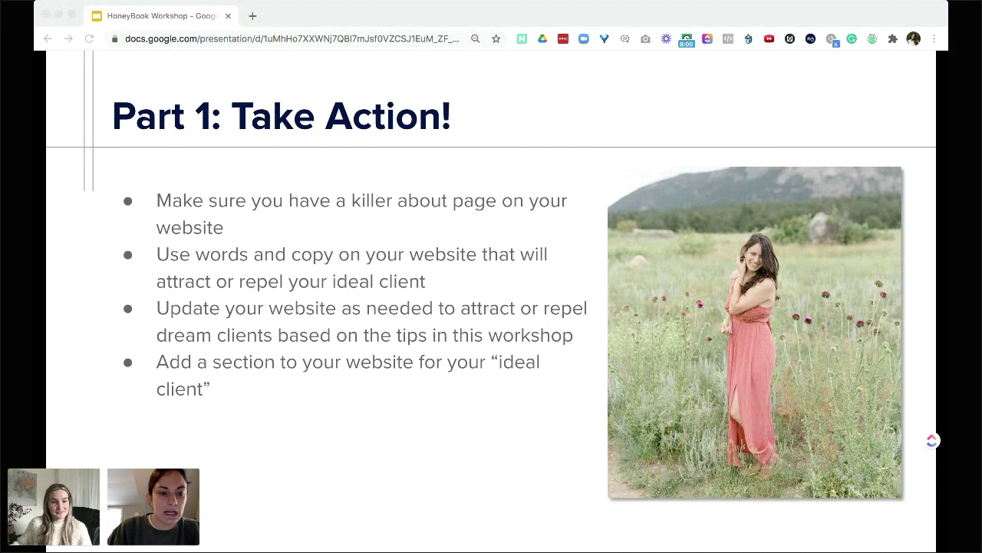
key("Right")
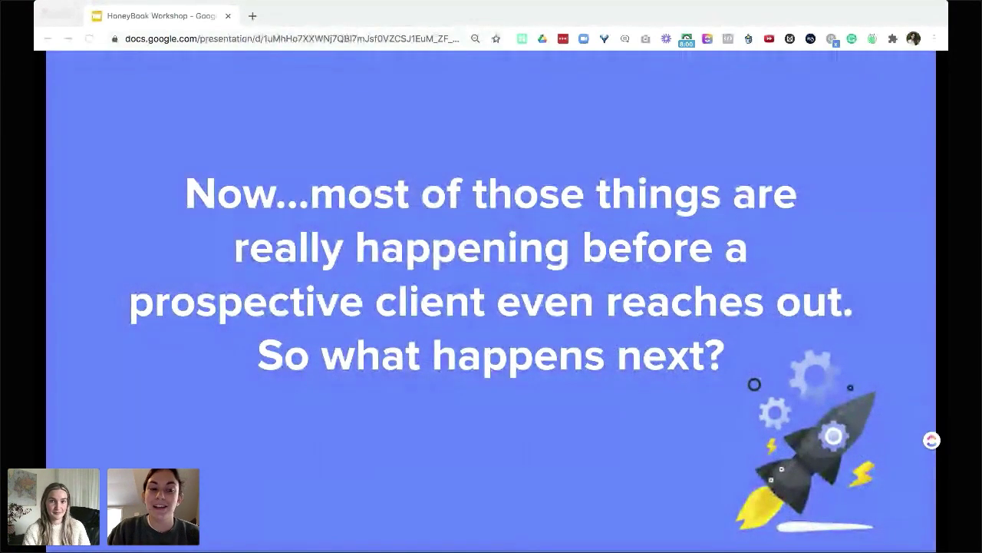
key("Right")
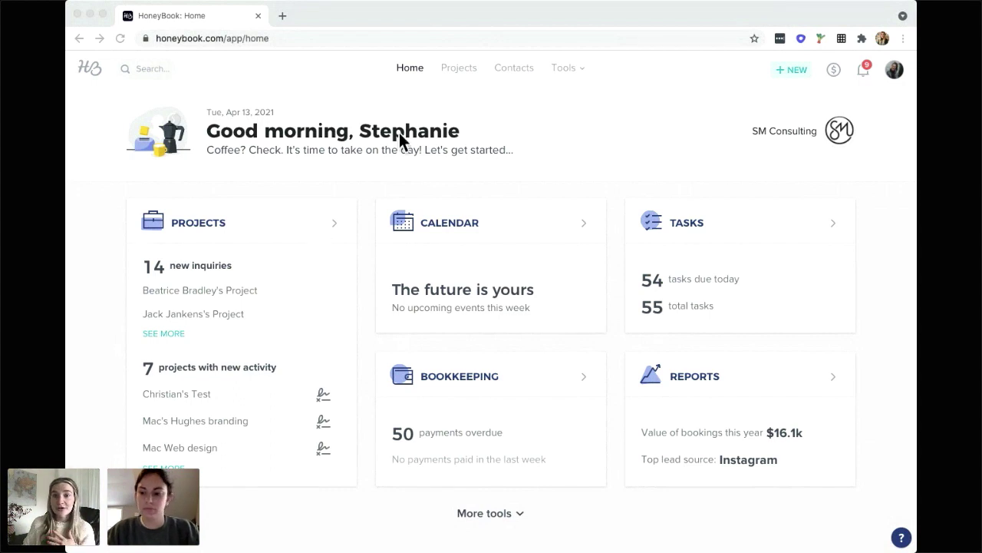
Open the Favorite Contact Form template in HoneyBook and highlight its closing note about scheduling the complimentary 30 minute consultation.
left_click(569, 67)
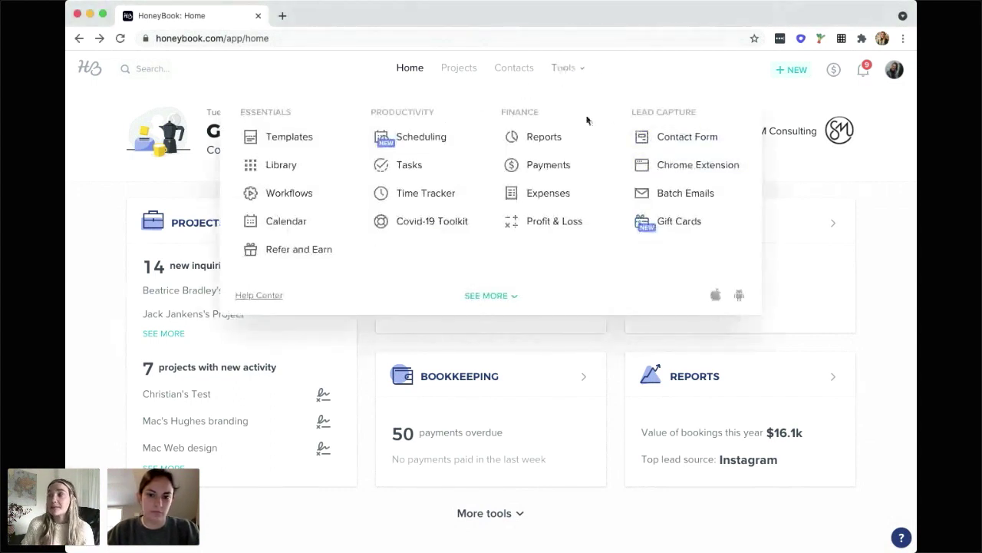
left_click(665, 142)
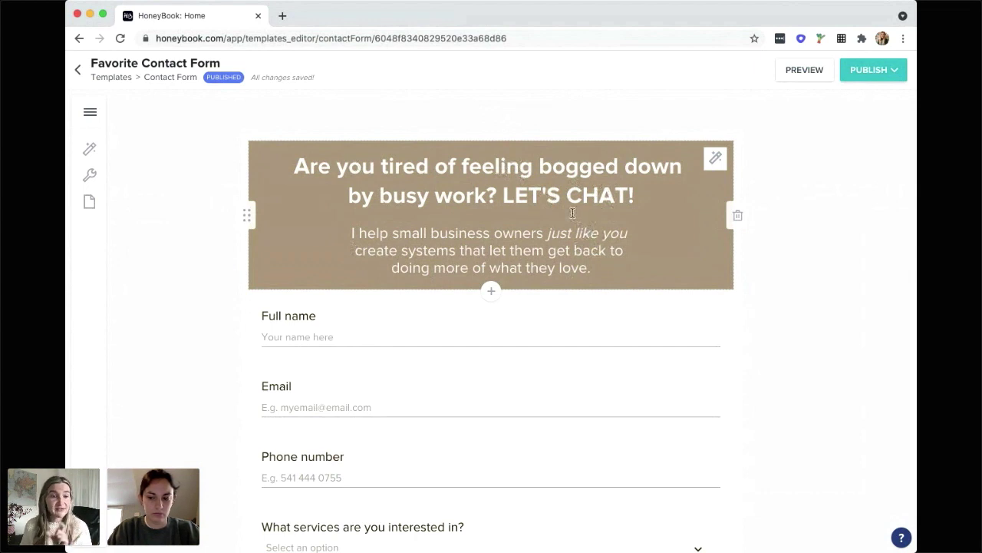
scroll(560, 212, "down", 6)
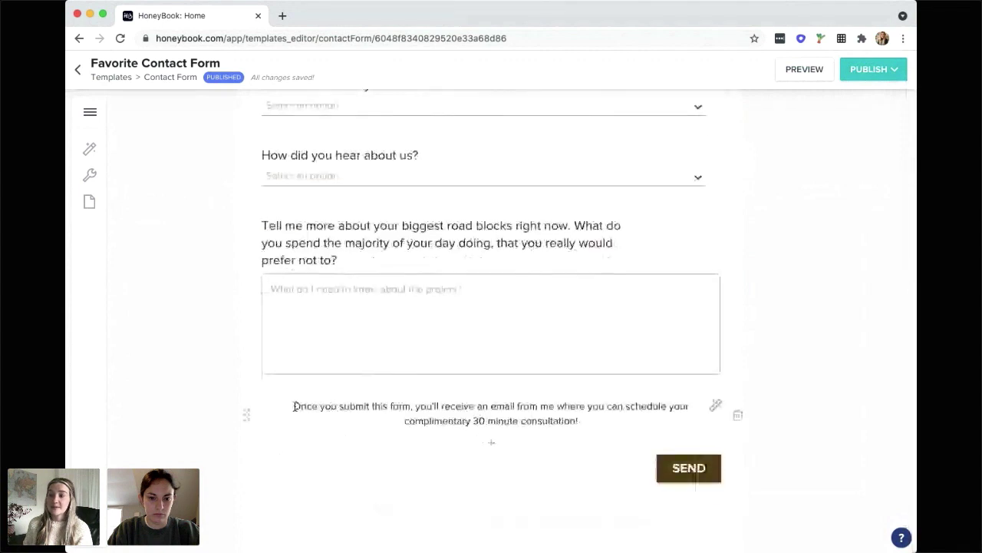
left_click_drag(294, 406, 580, 421)
left_click(792, 342)
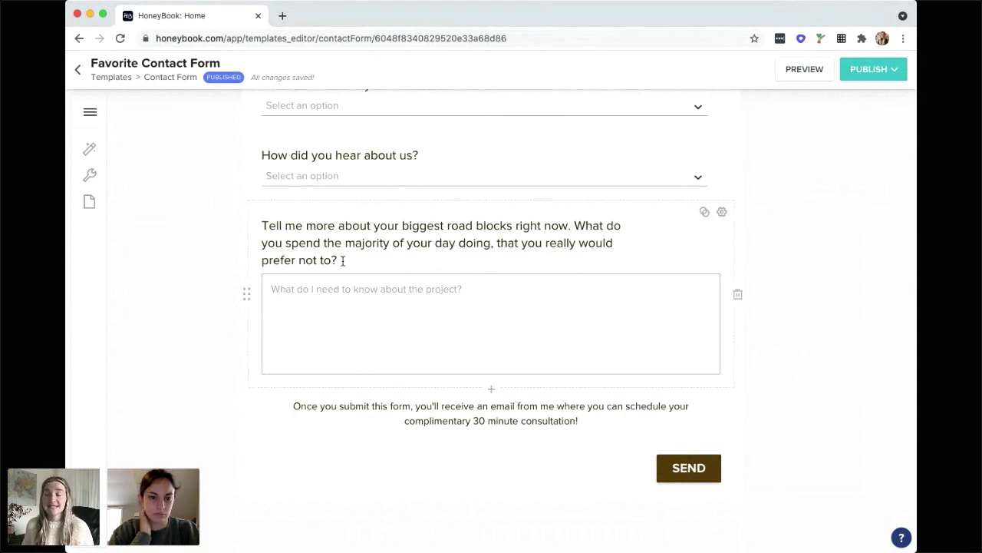
Review the contact form's header text and its name, email, phone, services and referral questions.
scroll(473, 254, "up", 2)
scroll(474, 257, "up", 5)
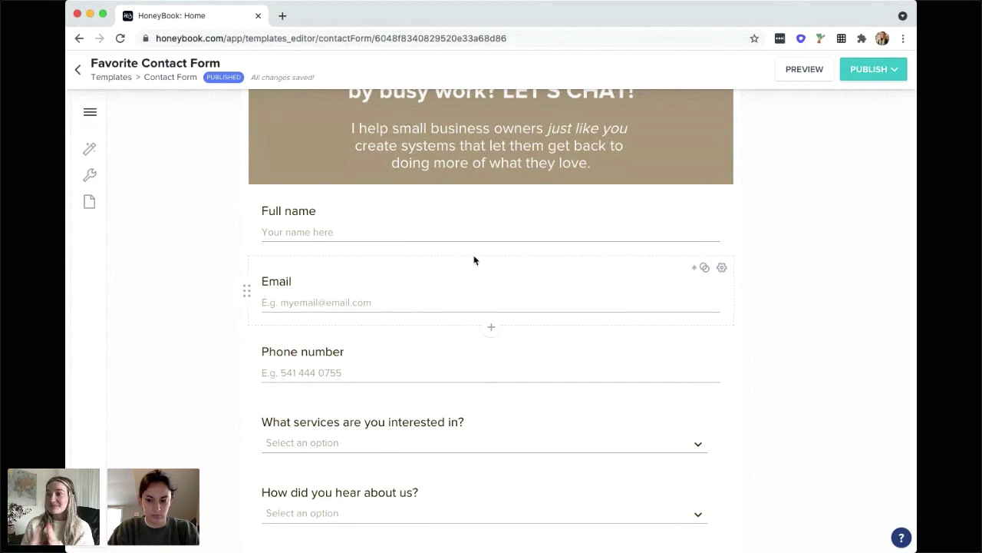
scroll(475, 265, "down", 3)
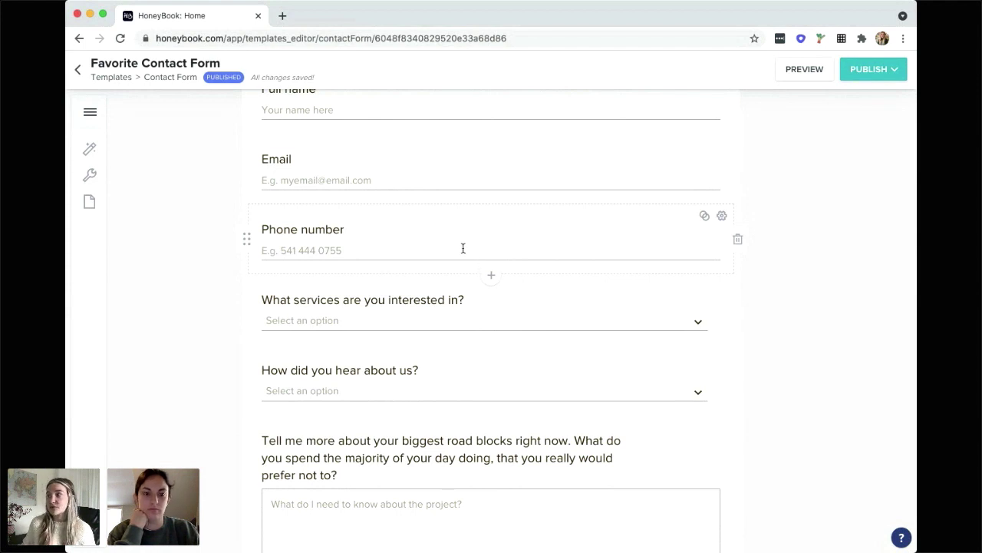
scroll(463, 248, "up", 2)
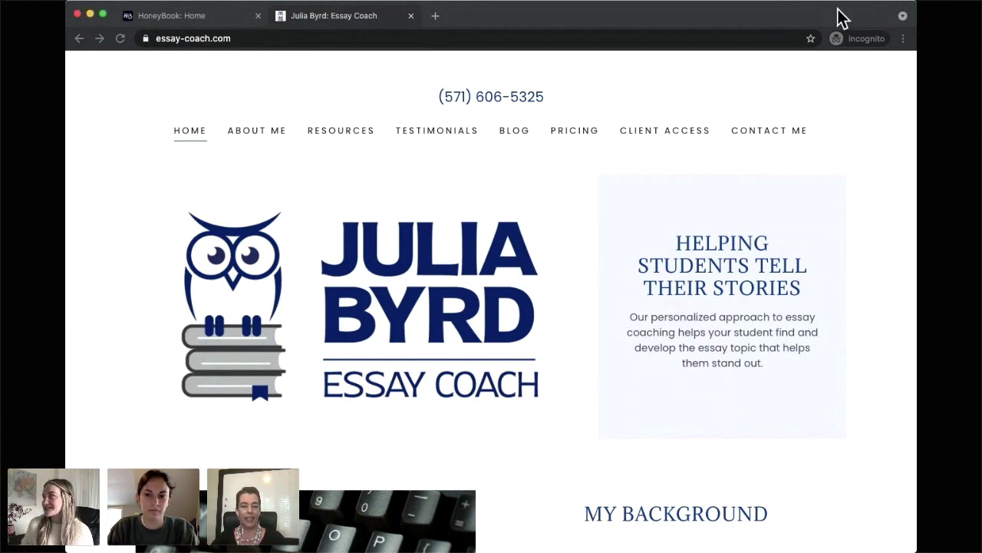
Open the essay-coach.com contact page and review the inquiry form's parent, student, school year and referral questions.
left_click(772, 132)
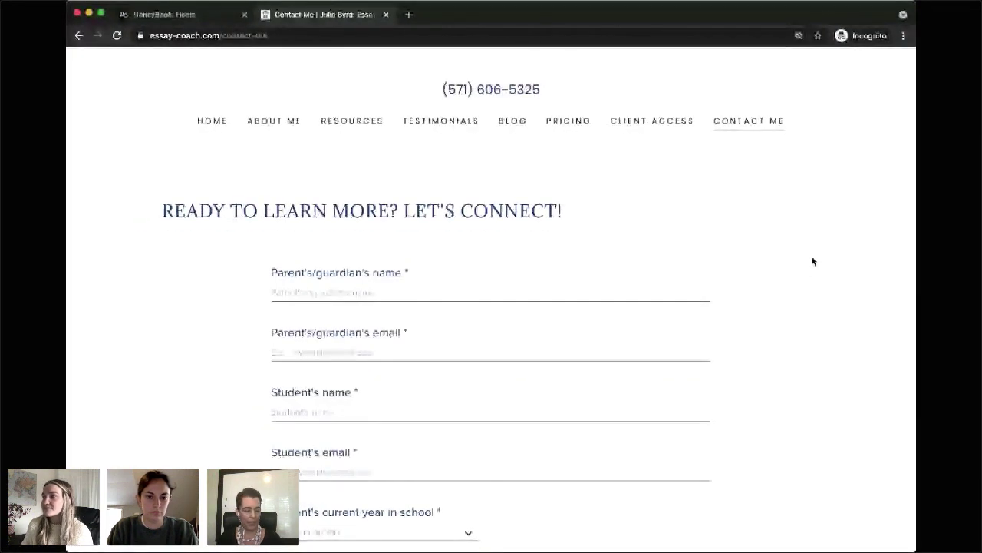
scroll(813, 261, "down", 2)
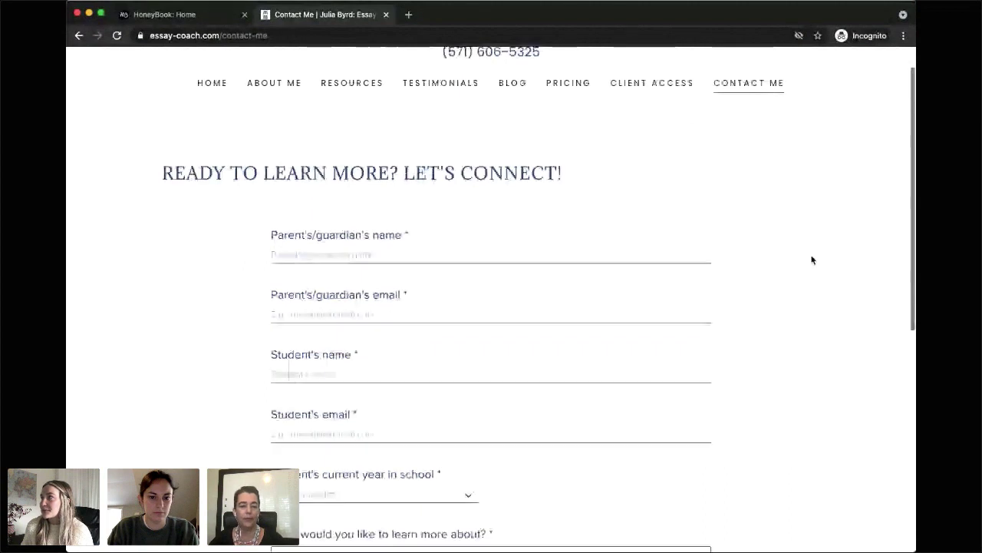
scroll(812, 261, "down", 3)
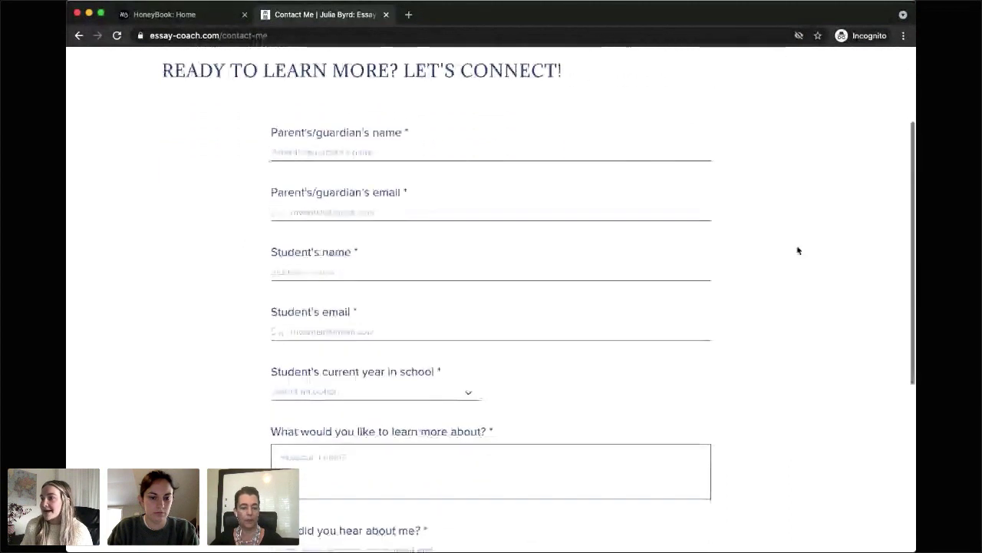
scroll(379, 143, "down", 3)
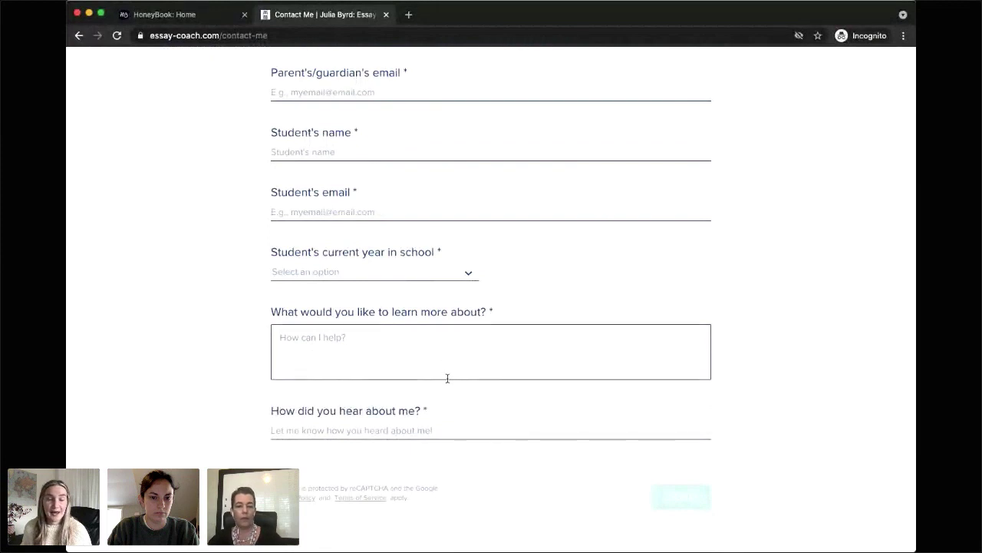
scroll(542, 353, "up", 2)
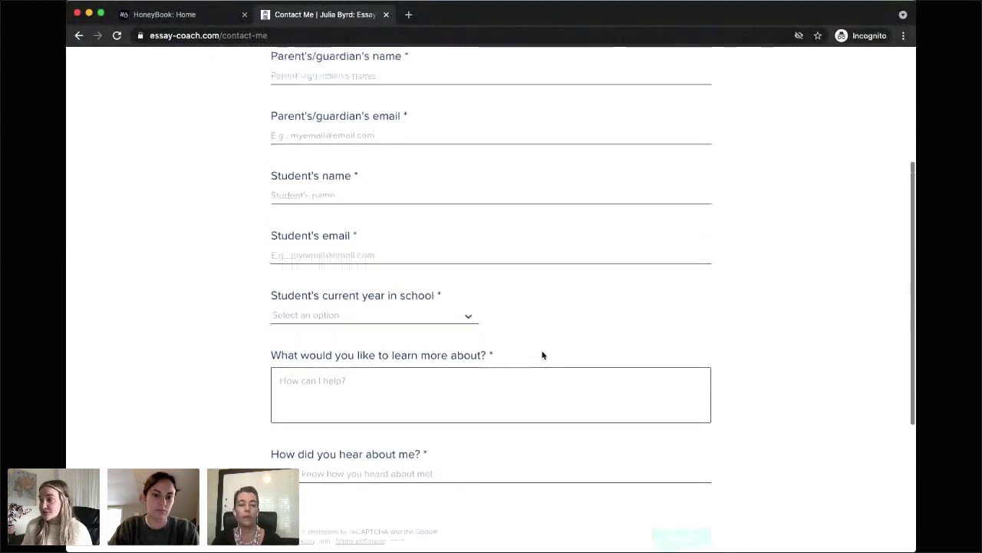
scroll(542, 353, "down", 1)
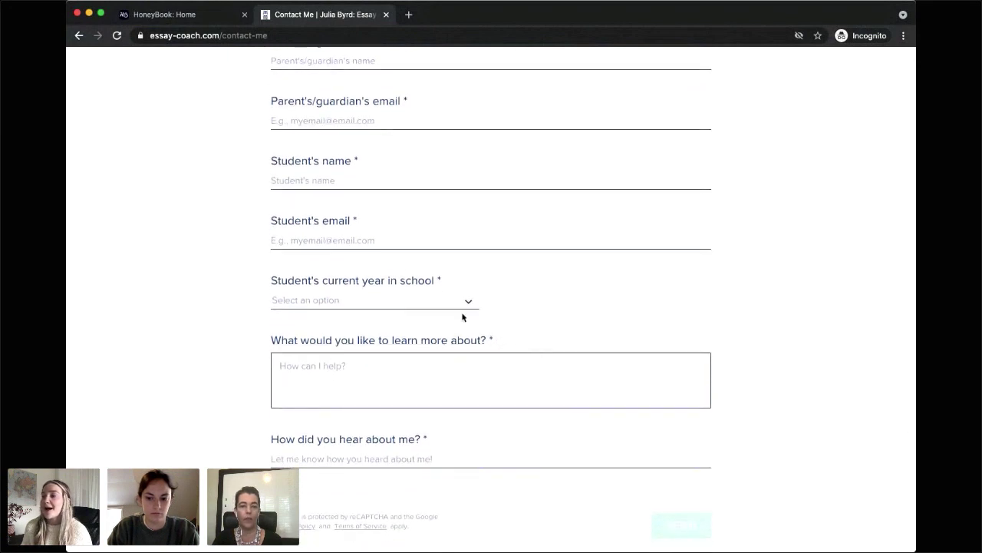
scroll(406, 106, "up", 1)
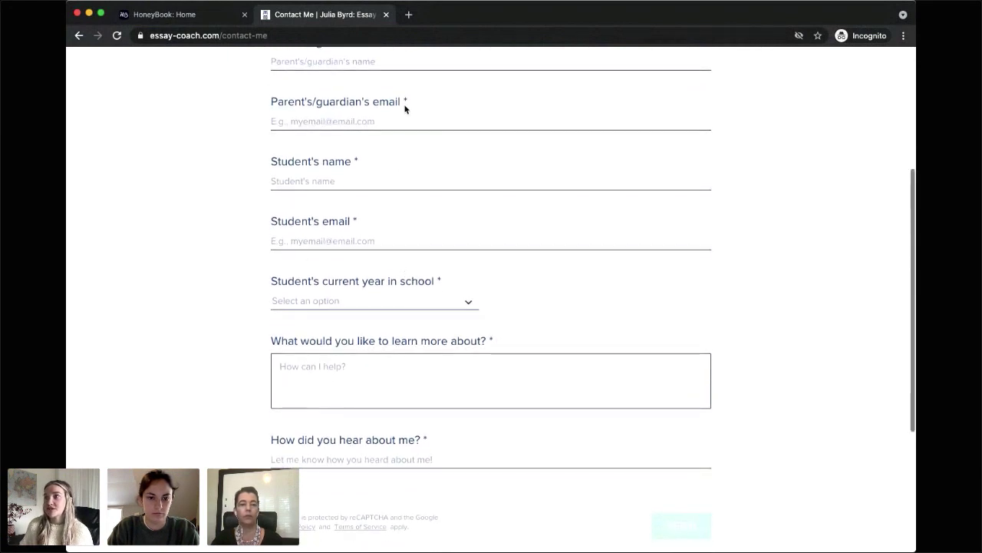
scroll(399, 127, "up", 1)
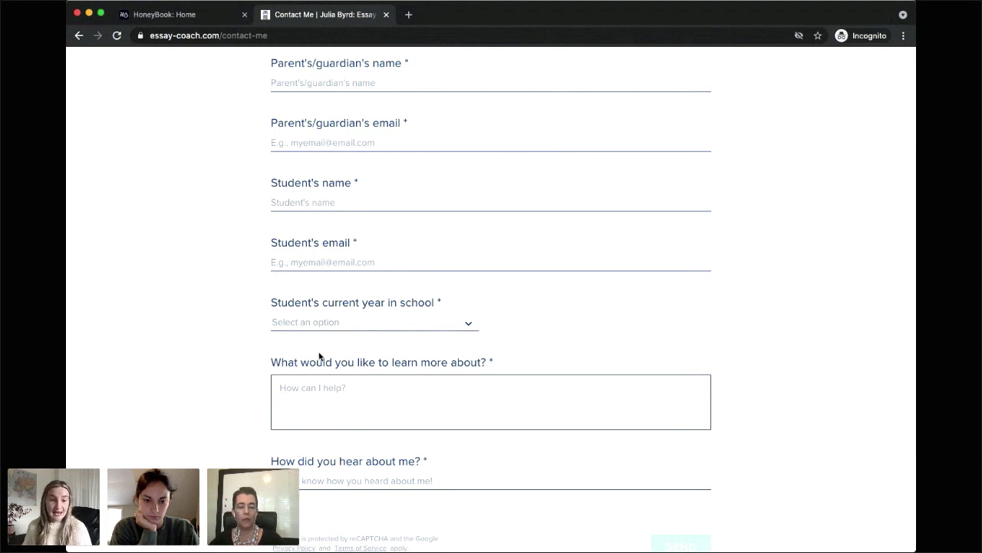
scroll(342, 349, "down", 2)
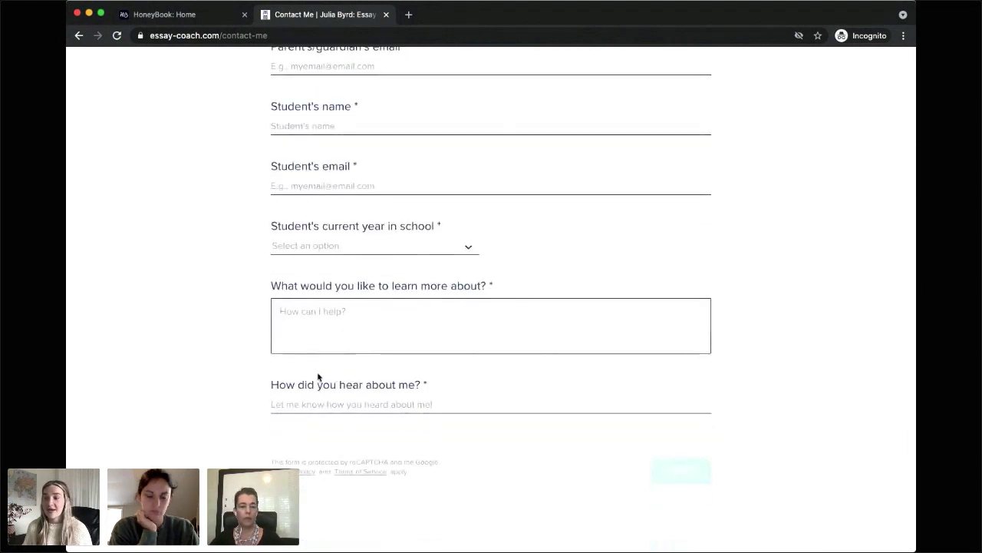
scroll(374, 186, "up", 3)
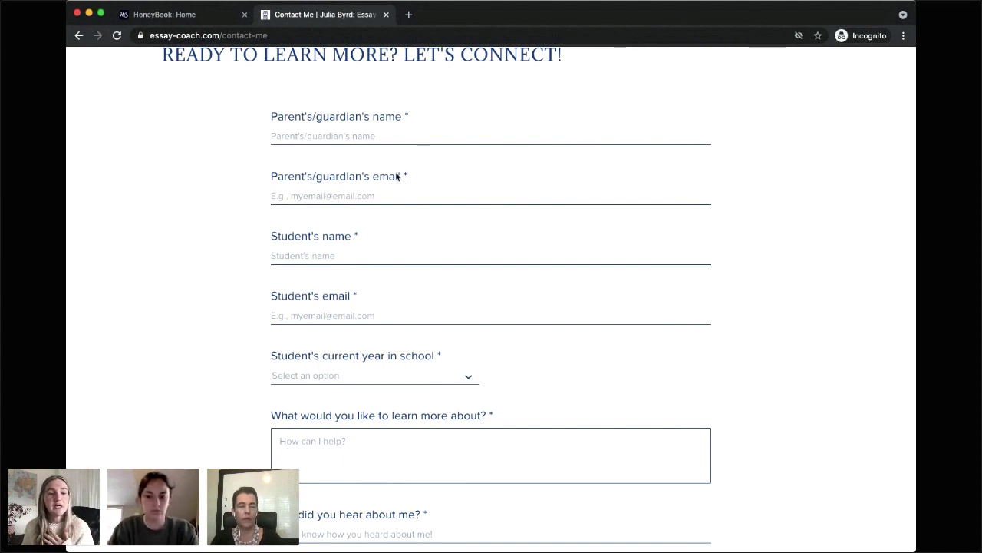
Switch to HoneyBook and examine the fields of the Essay Services Contact Form and their required and linked-field markers.
left_click(213, 16)
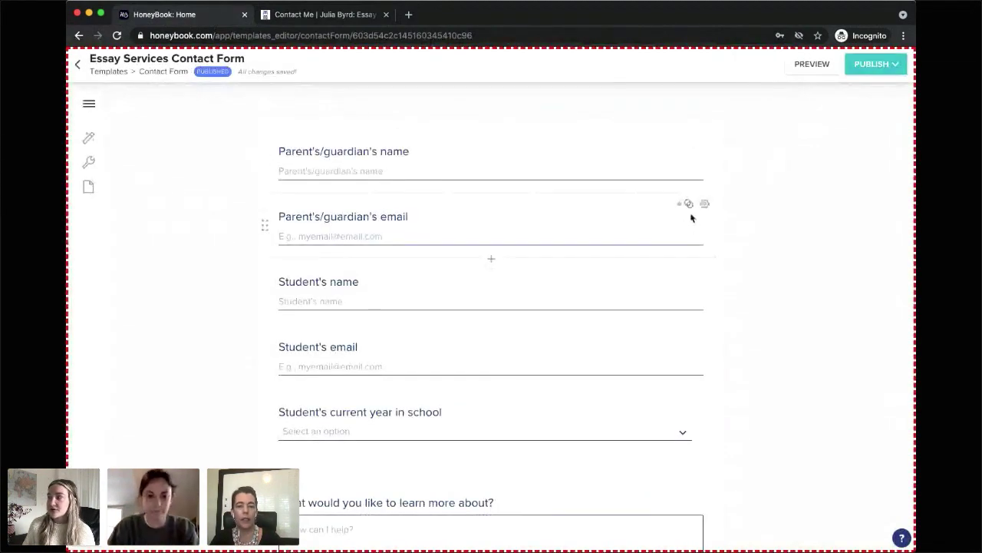
mouse_move(688, 204)
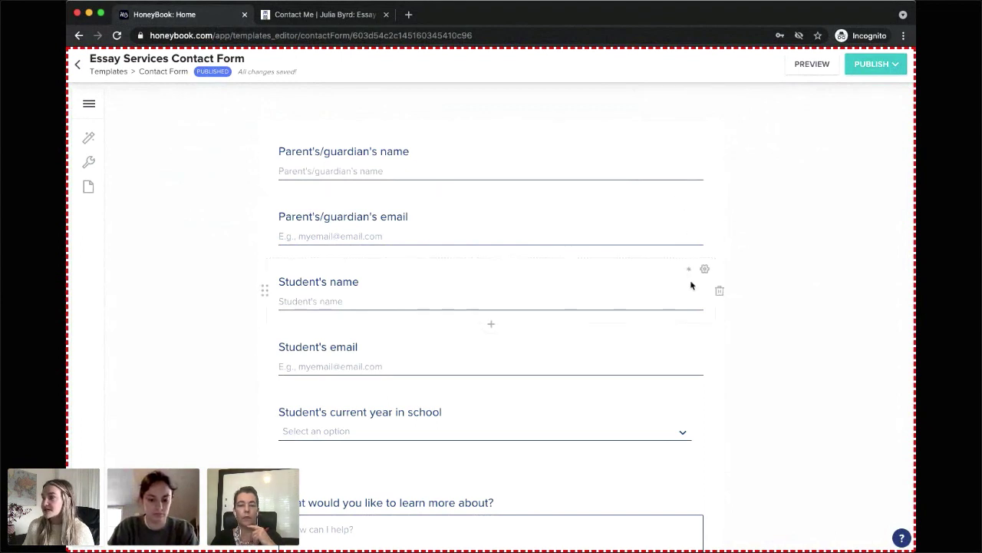
scroll(690, 283, "down", 2)
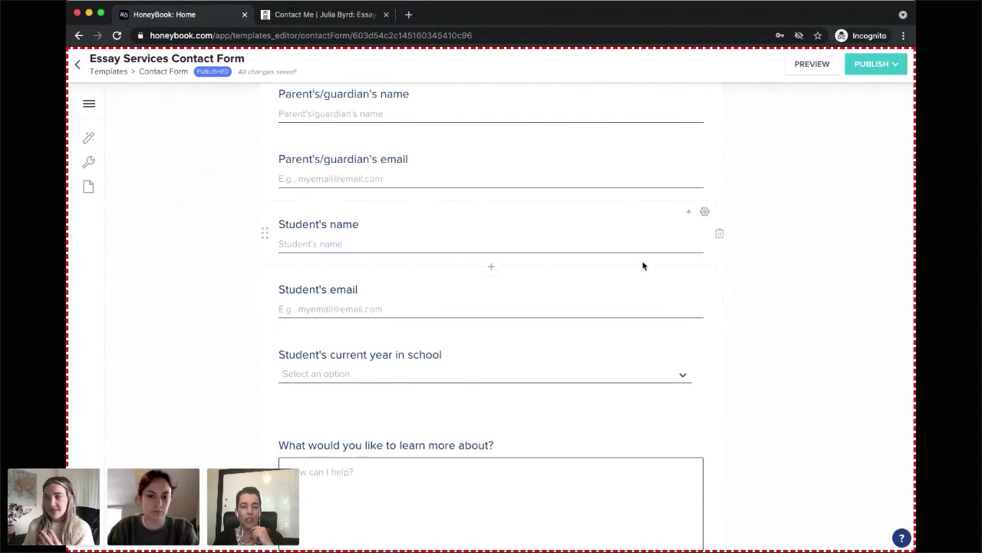
scroll(654, 253, "down", 2)
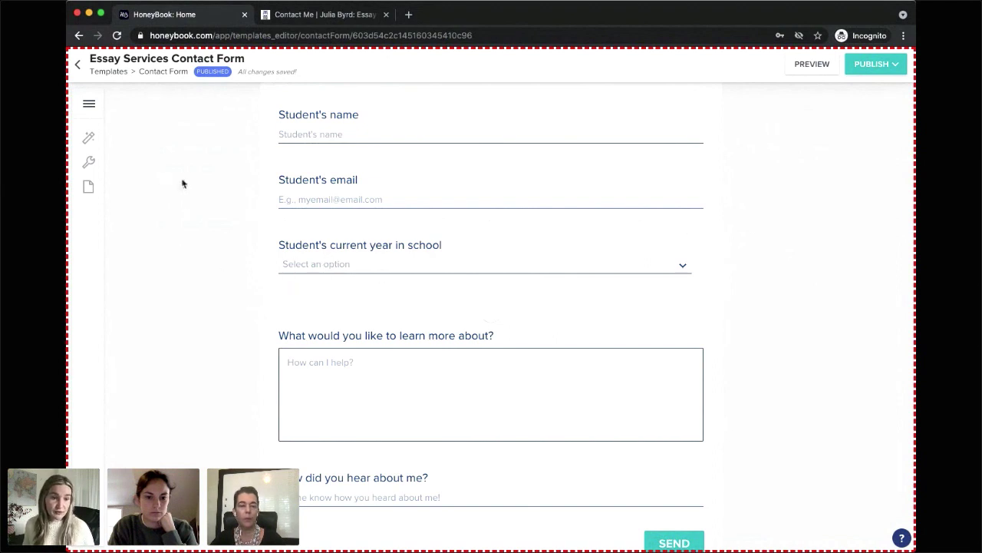
Leave the form editor, view the Project Types list in the company preferences, and close it without changes.
left_click(78, 68)
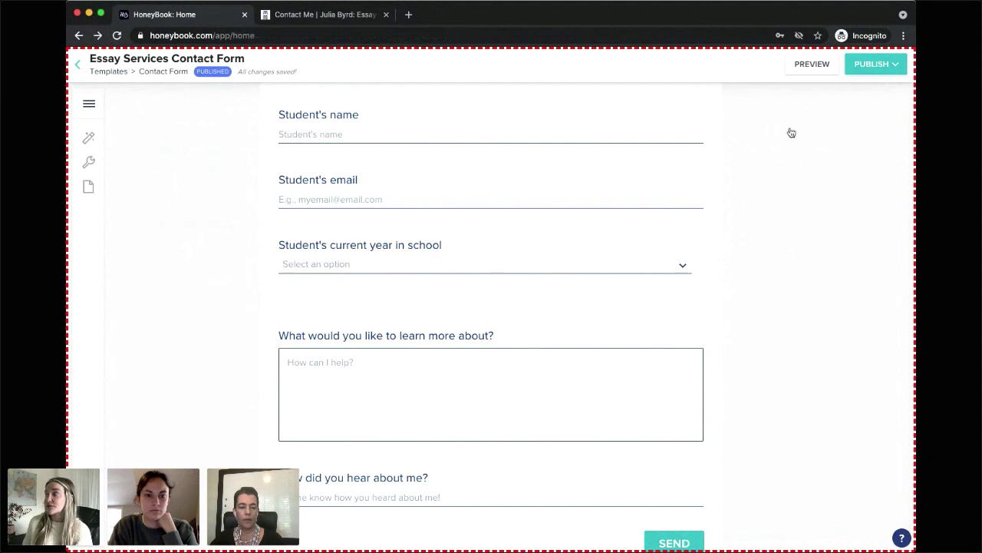
left_click(895, 64)
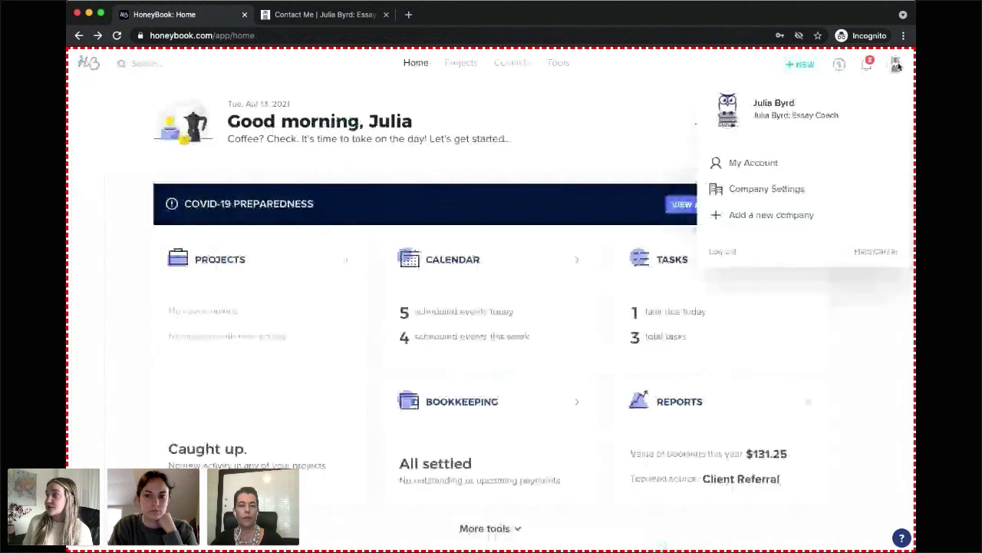
left_click(791, 191)
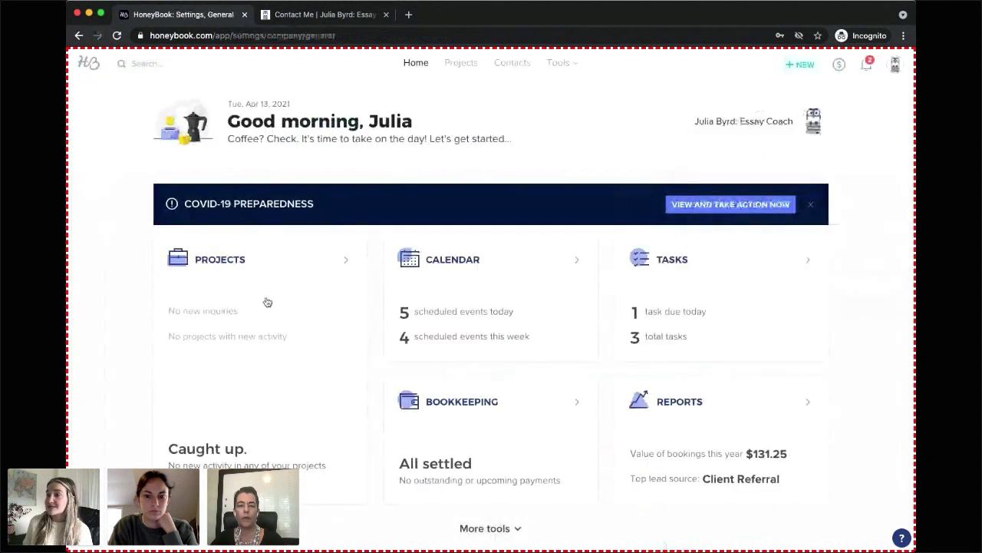
left_click(180, 295)
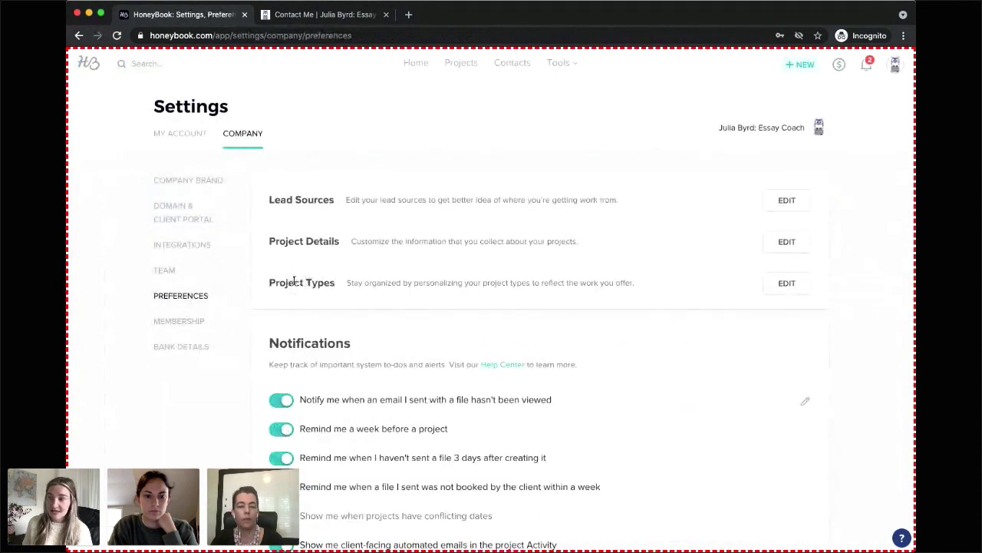
left_click_drag(269, 283, 335, 282)
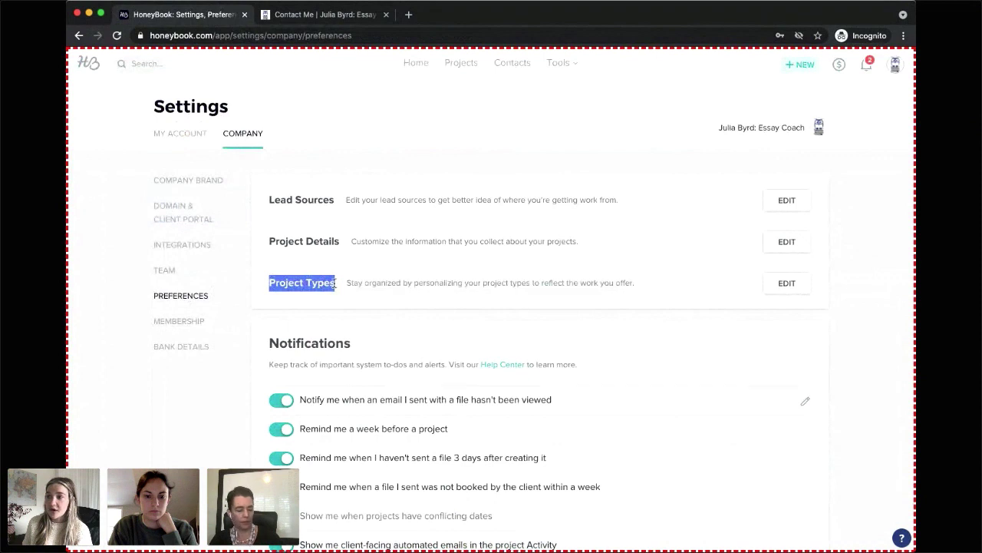
left_click(788, 283)
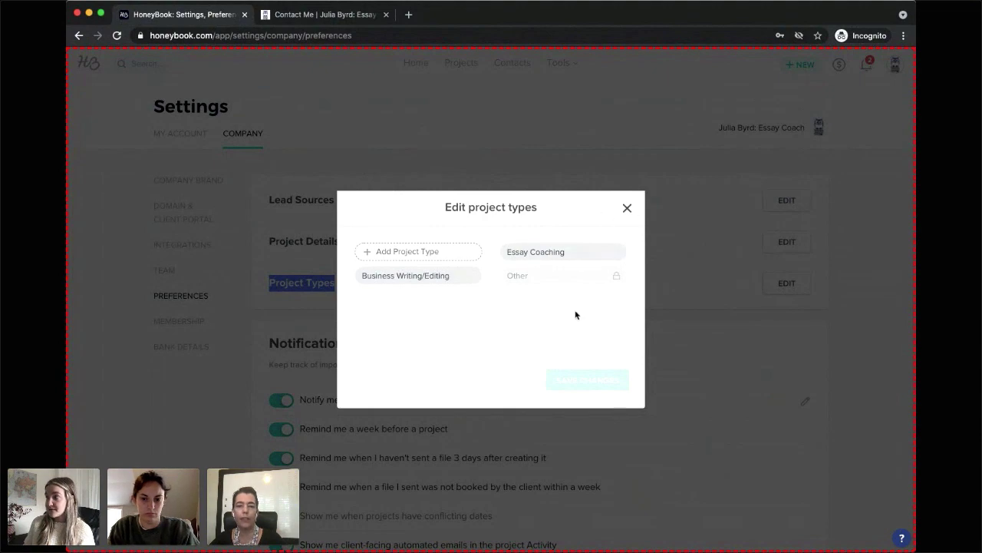
left_click(627, 210)
Reopen the contact form from the lead capture tools, view the suggested question blocks below the student's school year, and close the block picker.
mouse_move(558, 65)
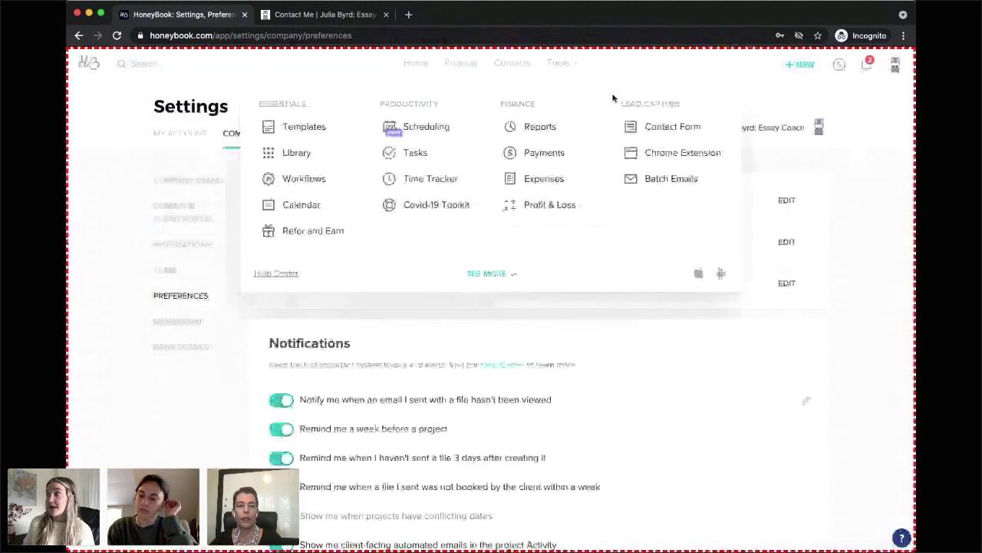
left_click(648, 128)
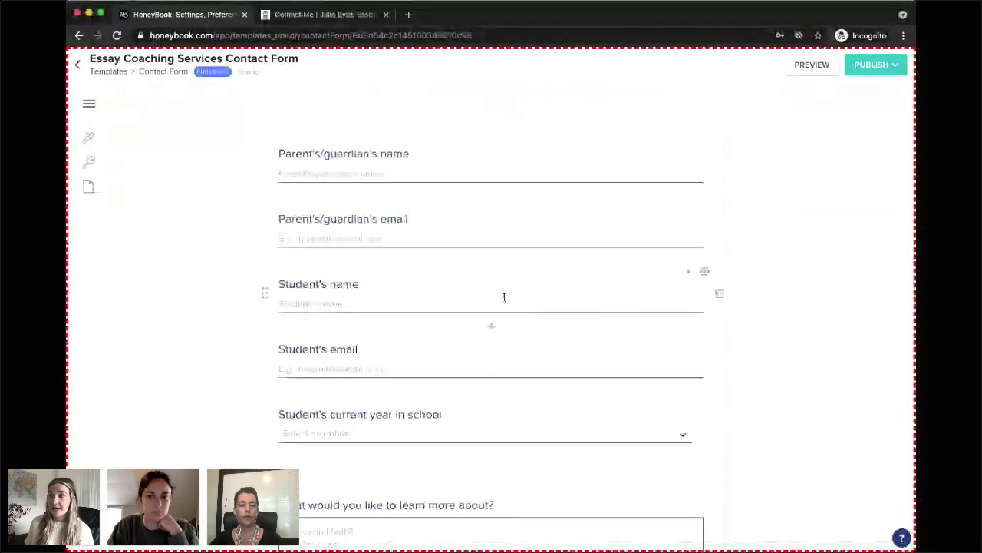
scroll(503, 297, "down", 3)
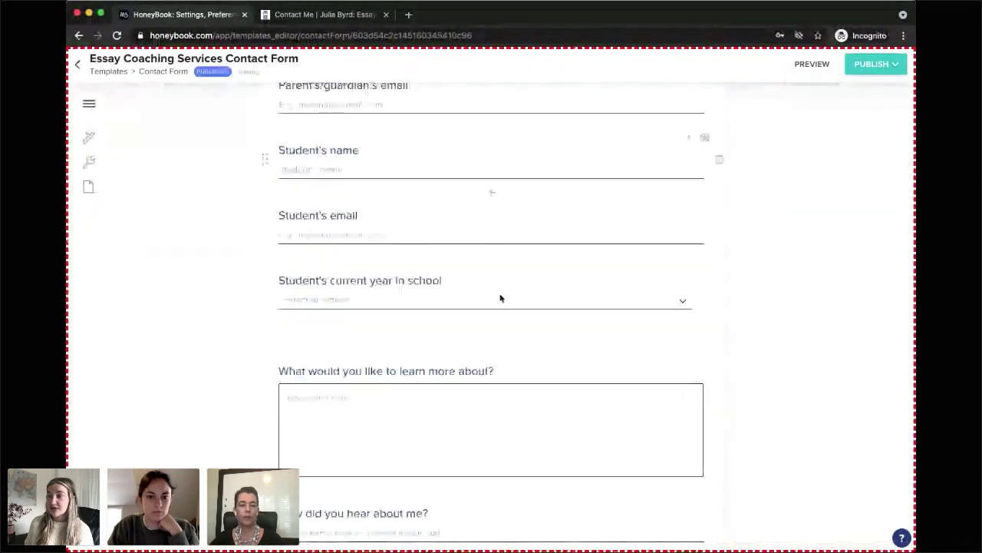
left_click(491, 346)
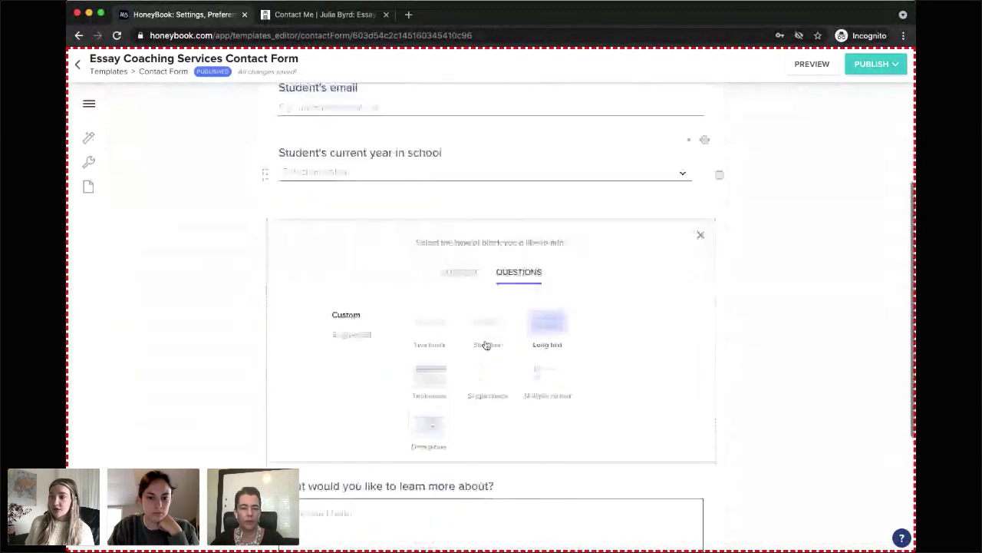
left_click(352, 330)
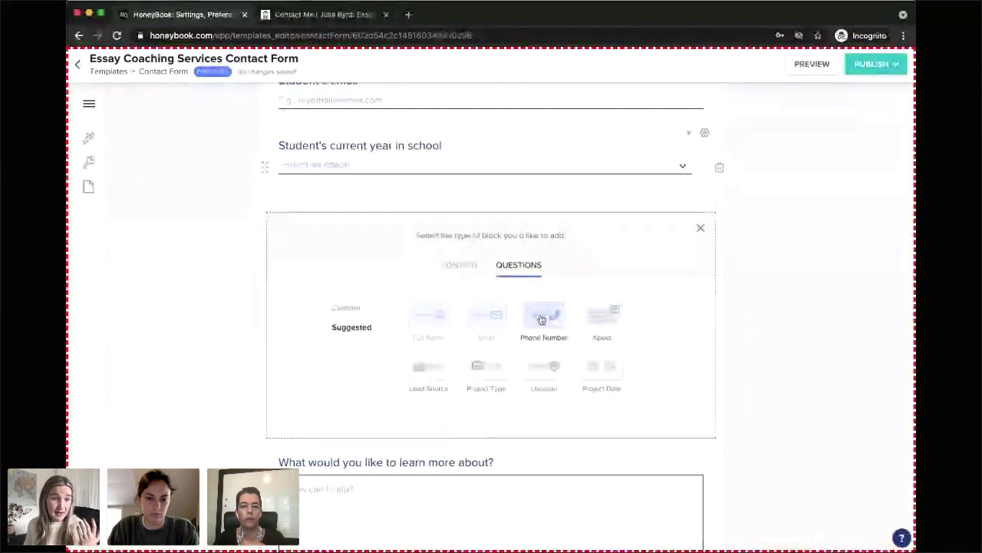
left_click(491, 374)
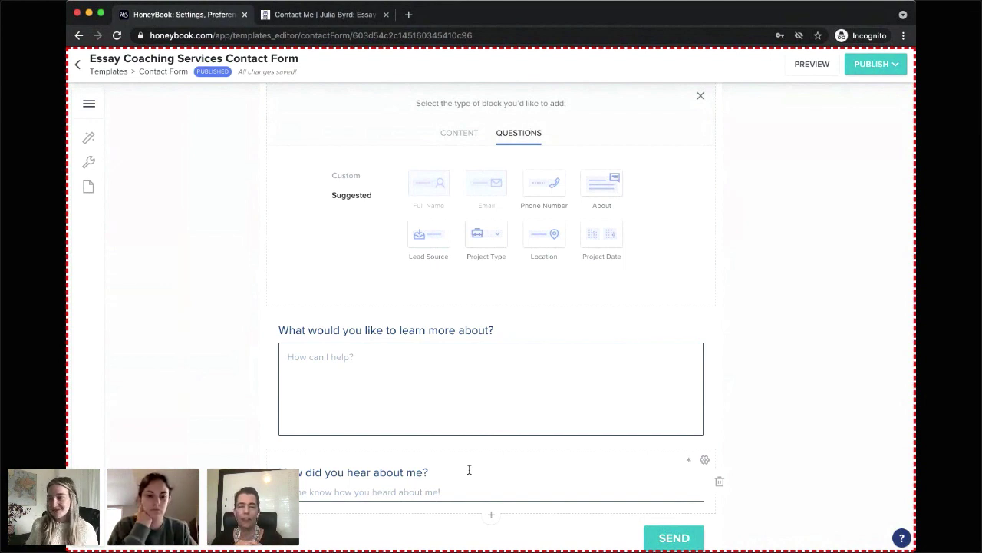
scroll(757, 302, "up", 2)
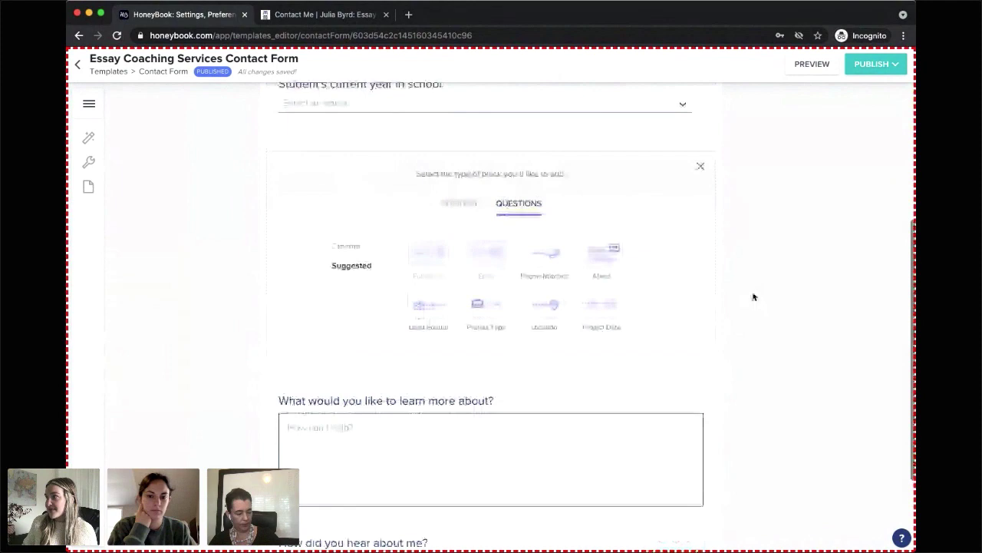
left_click(703, 168)
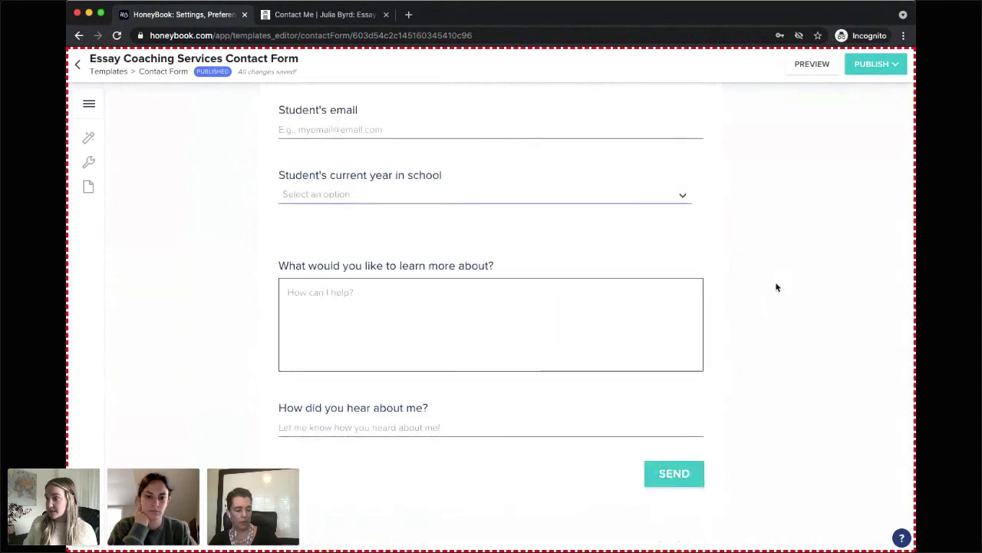
Add a left-aligned image-and-text content block to the form and move it above the parent's/guardian's name question.
scroll(776, 286, "up", 5)
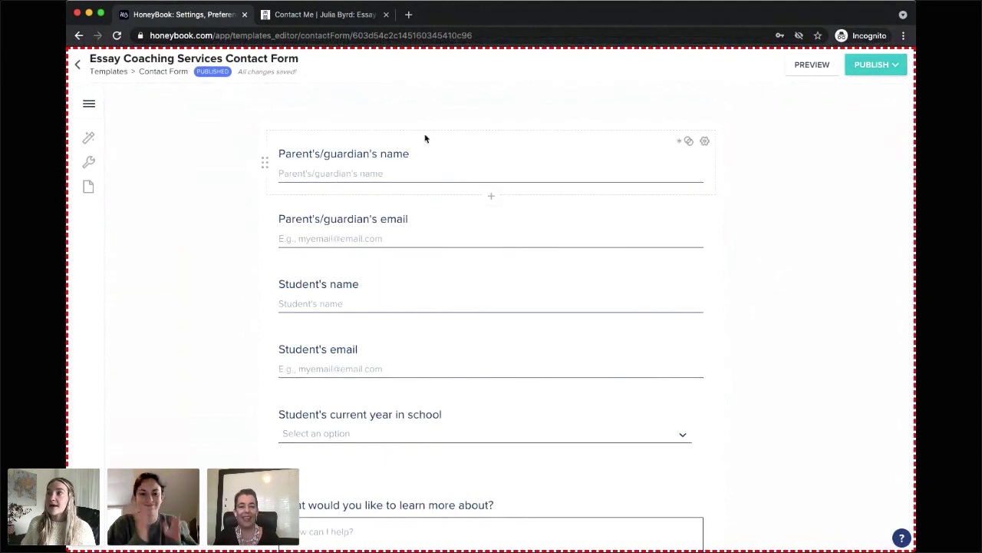
left_click(325, 18)
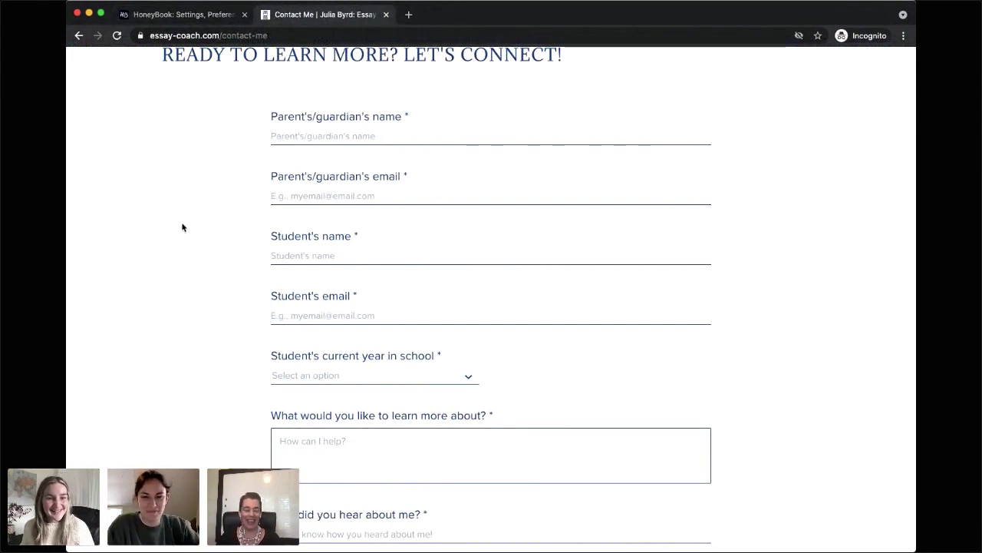
left_click(201, 16)
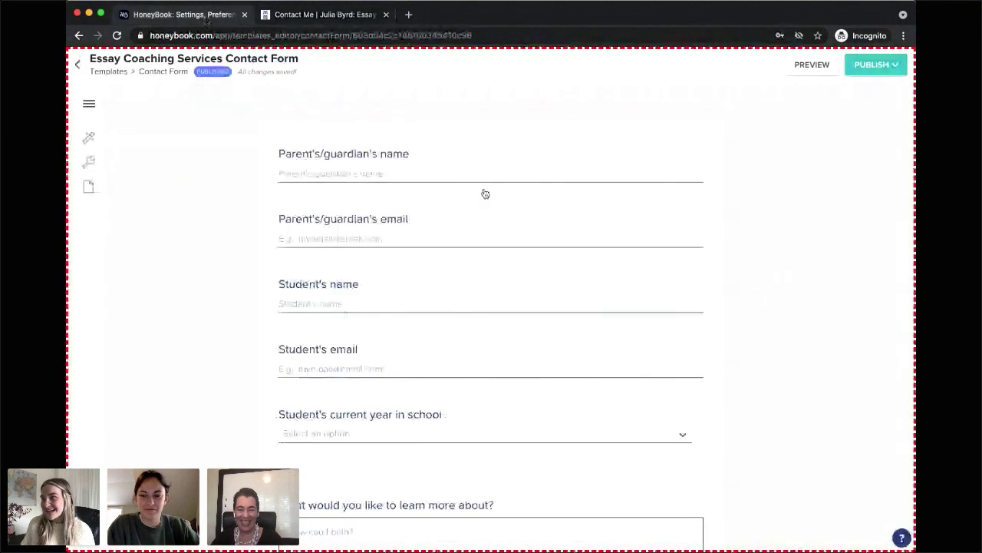
left_click(491, 196)
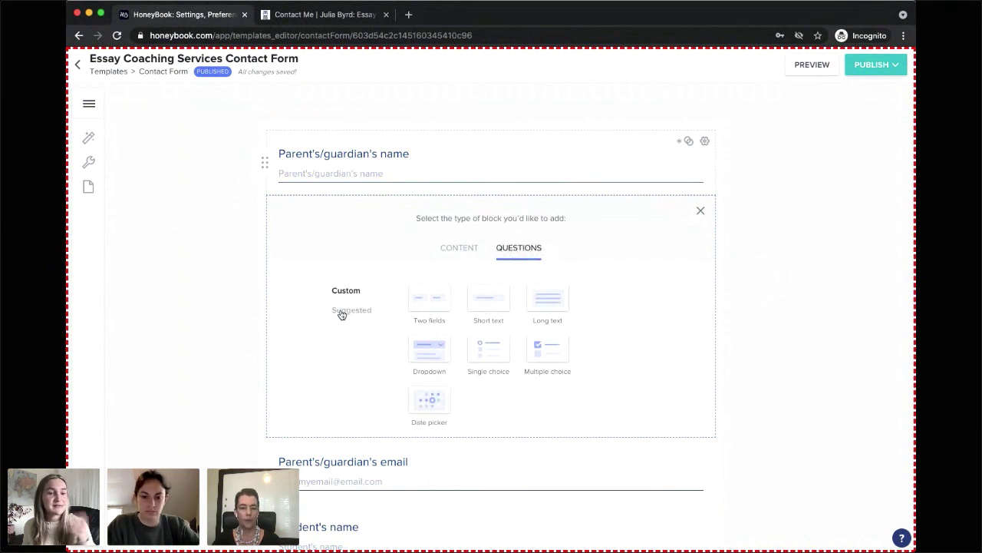
left_click(461, 249)
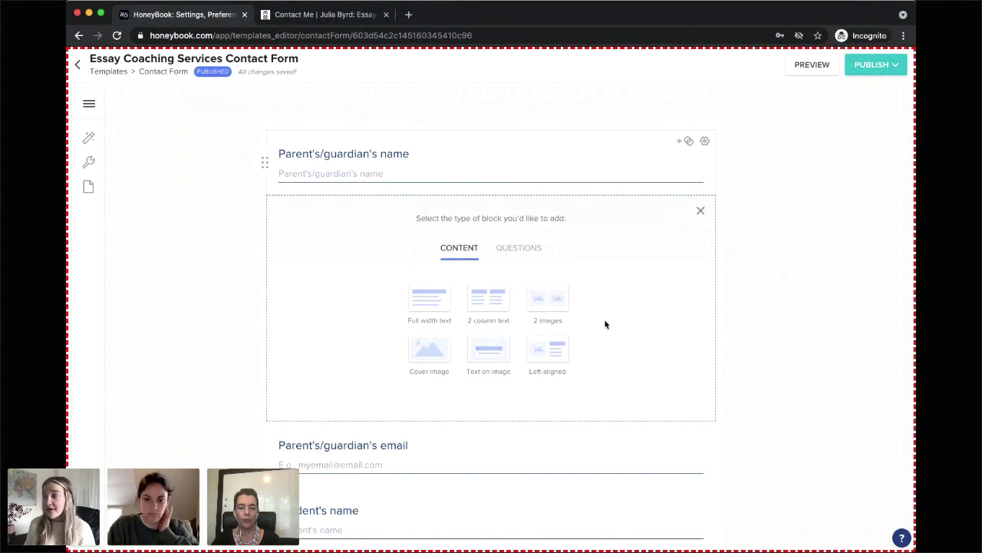
left_click(556, 351)
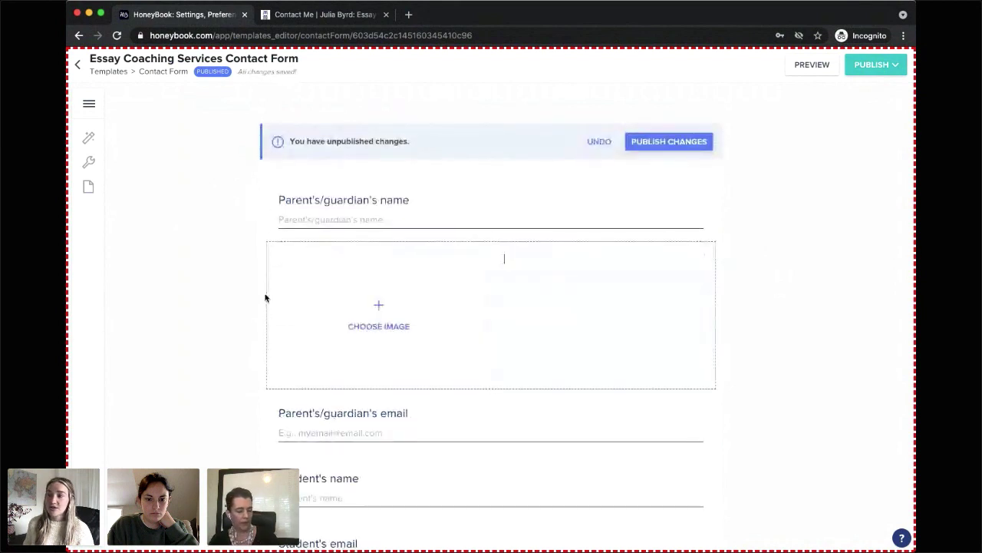
left_click_drag(264, 315, 264, 200)
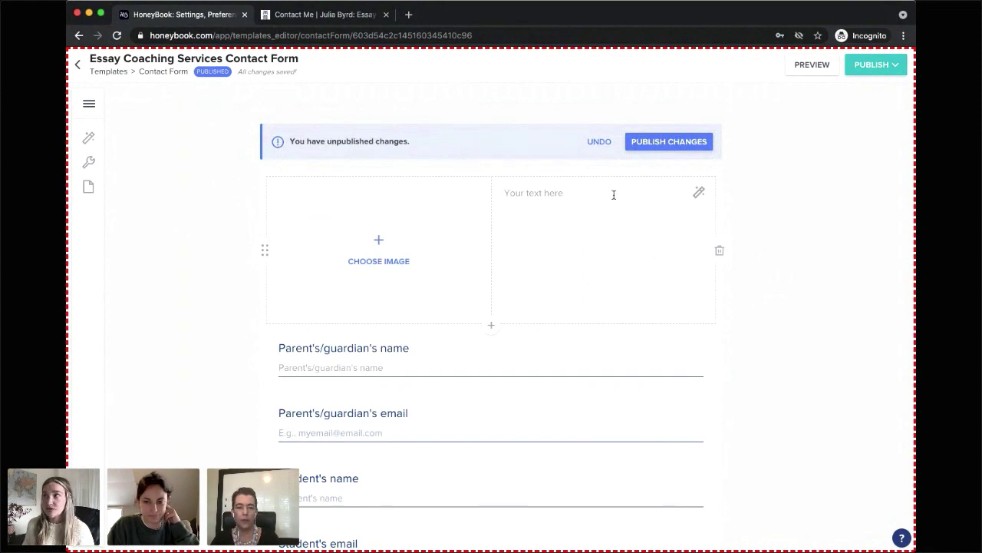
Switch to the essay-coach.com site and review the home page's "Helping students tell their stories" text and the About Me page.
left_click(349, 15)
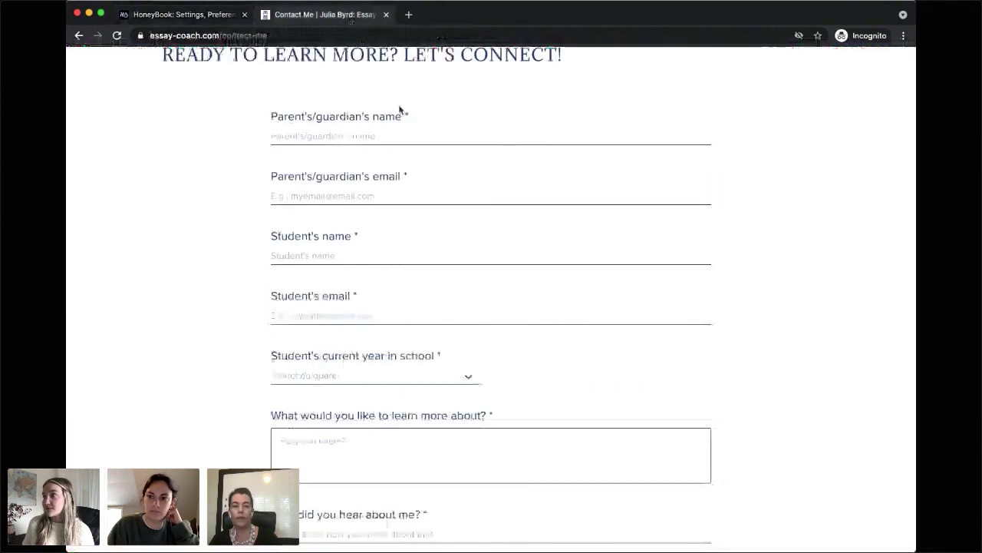
scroll(399, 111, "up", 5)
left_click(231, 121)
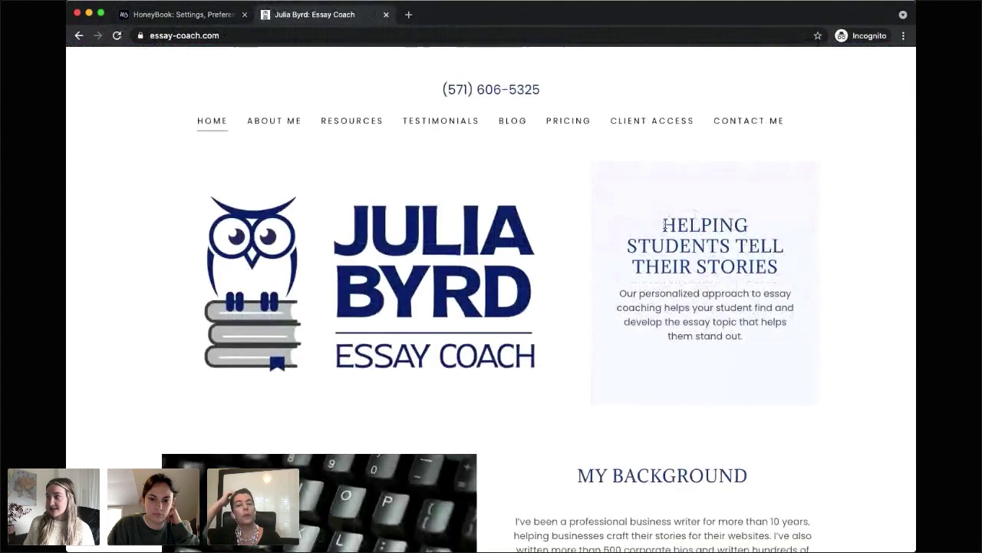
left_click_drag(665, 225, 762, 338)
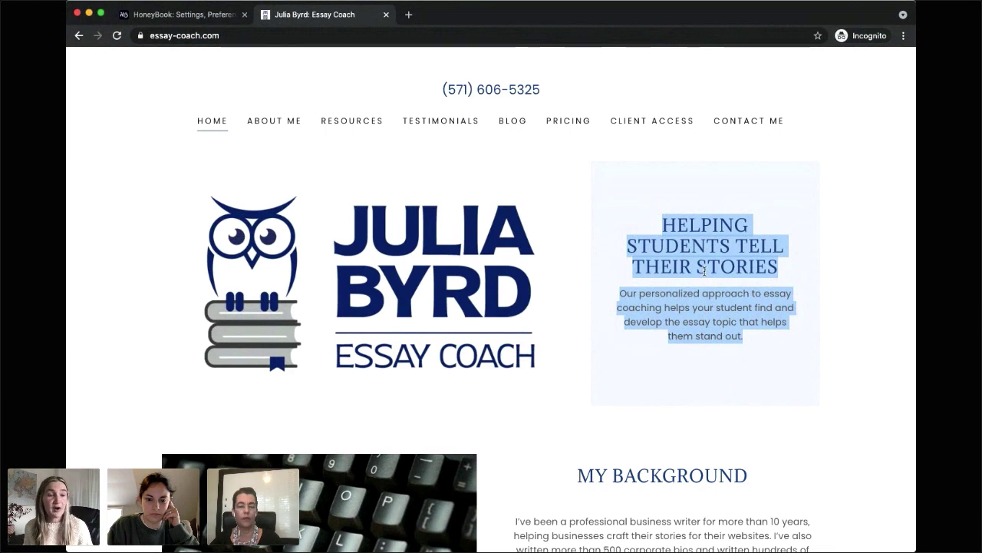
left_click(289, 125)
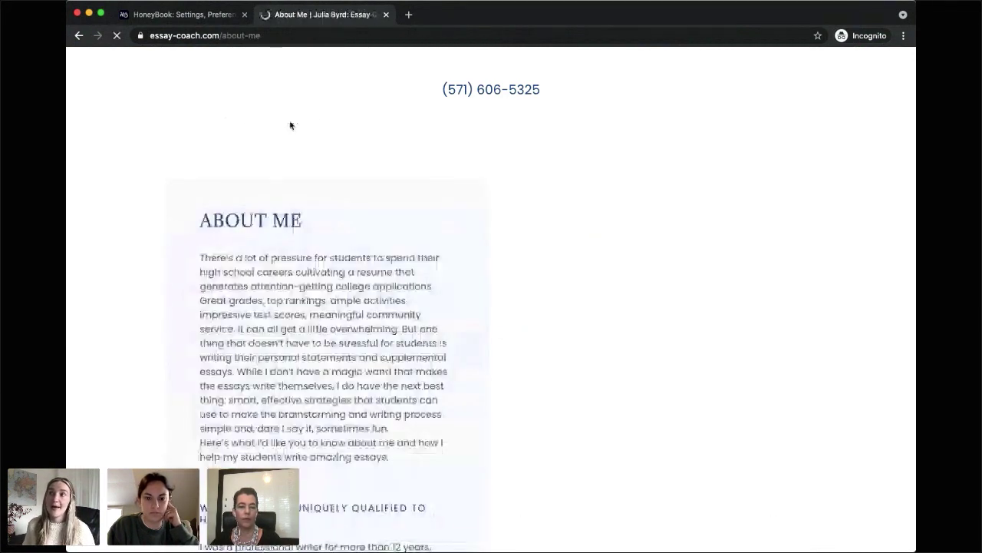
Return to the HoneyBook form editor, look through its Design and Contact Forms options, and close the options.
left_click(188, 15)
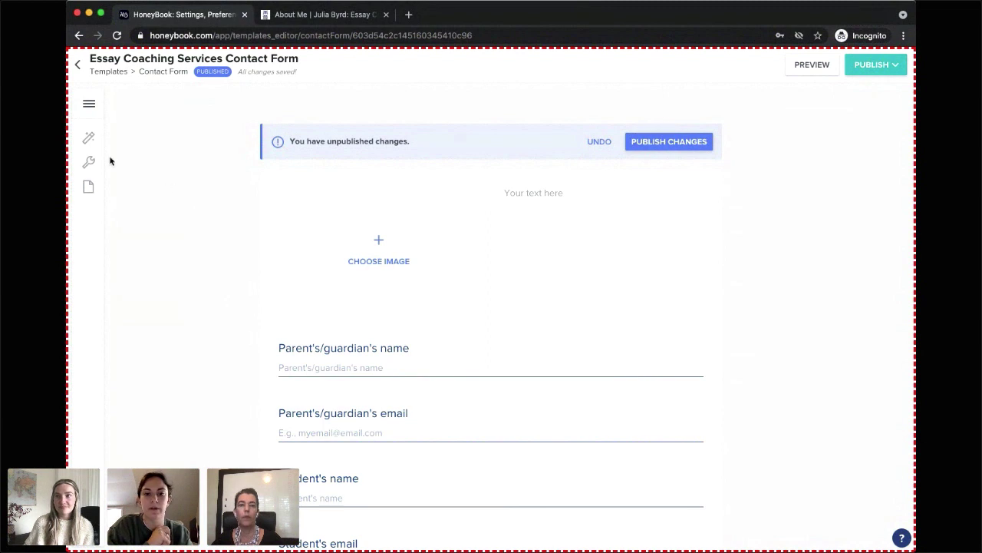
left_click(89, 104)
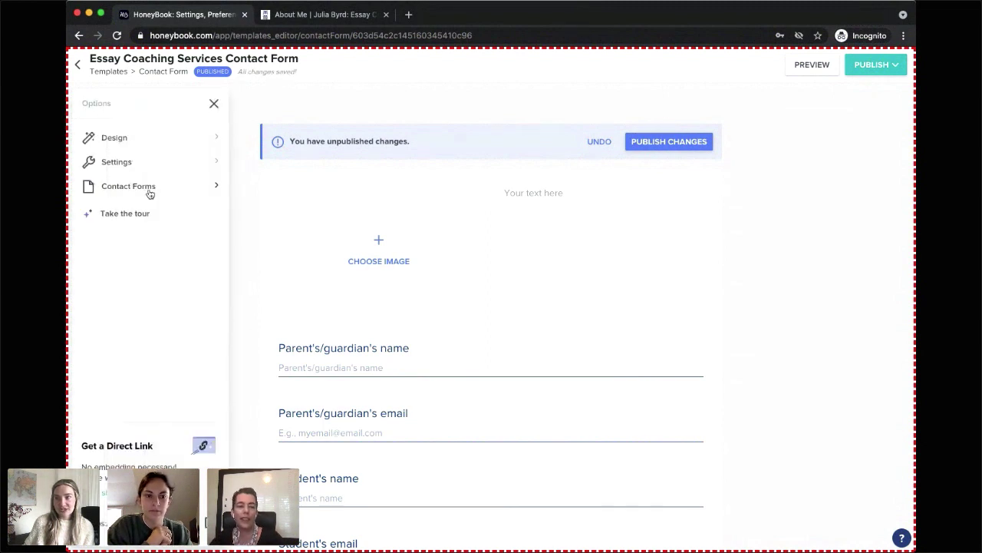
left_click(214, 105)
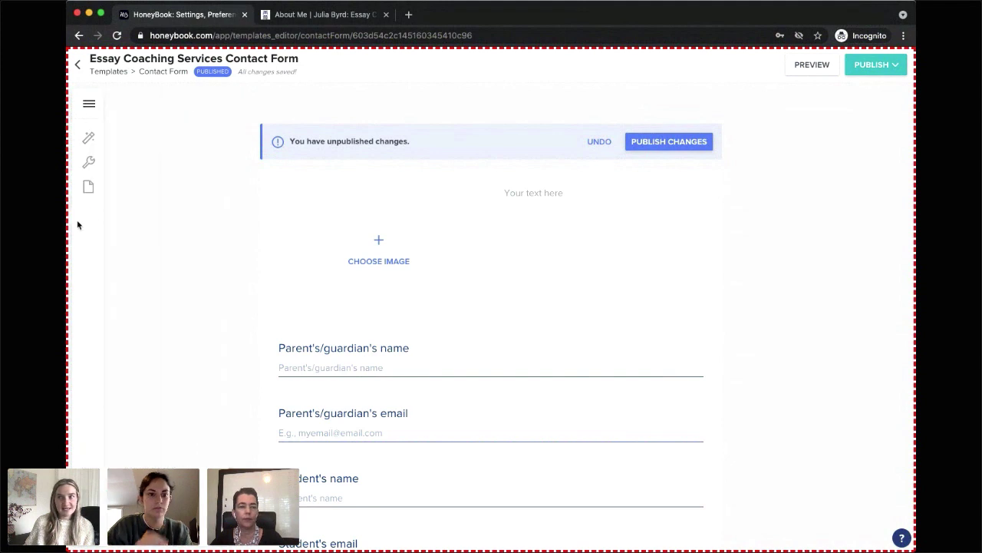
left_click(88, 105)
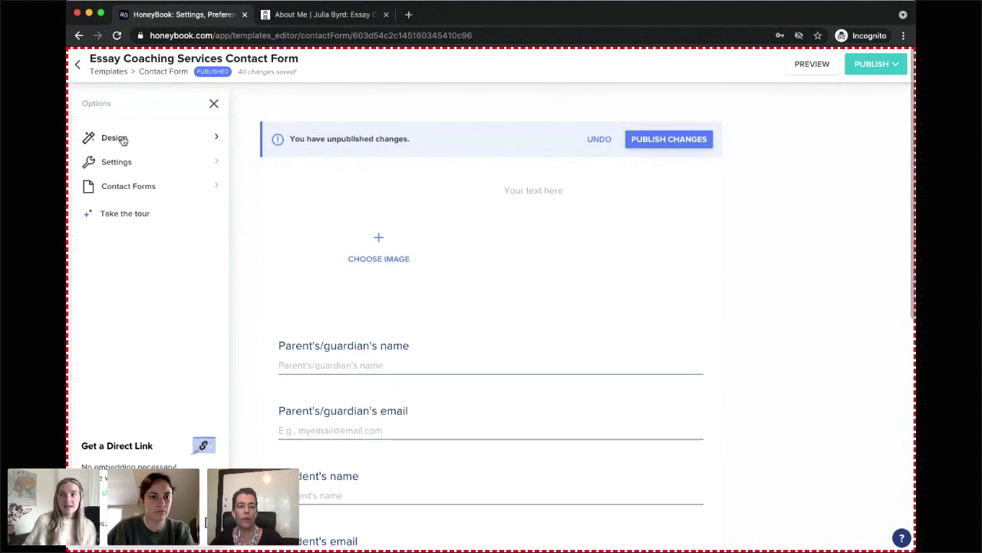
left_click(117, 138)
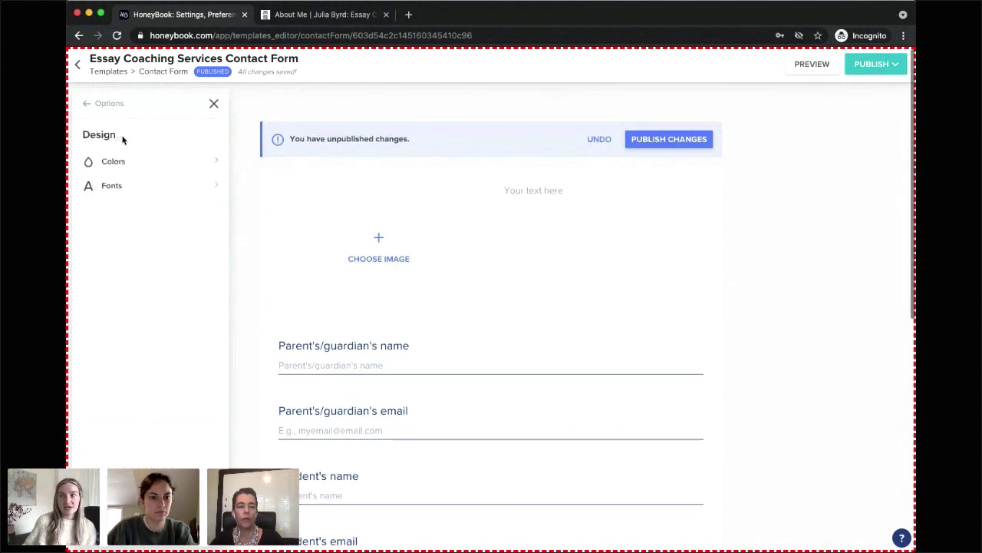
left_click(92, 103)
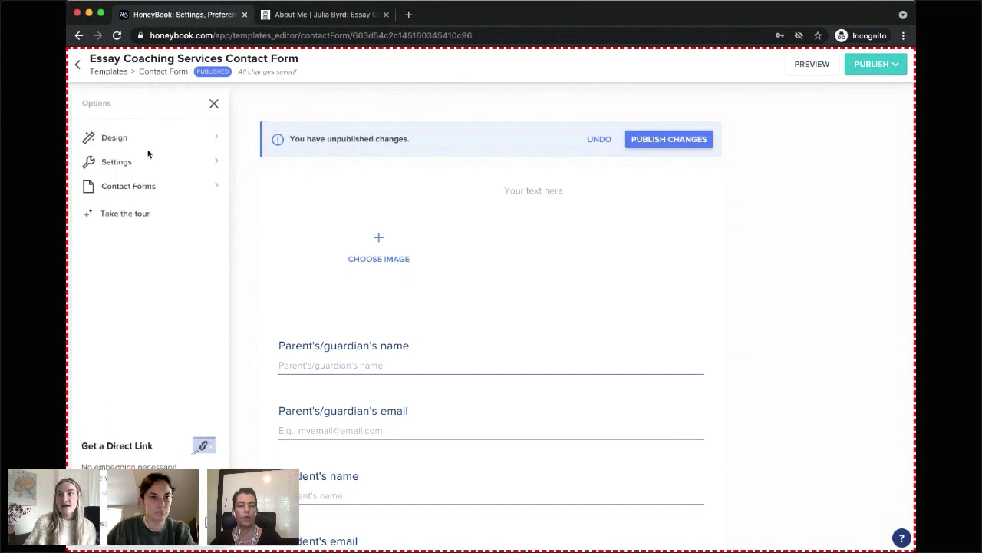
left_click(148, 191)
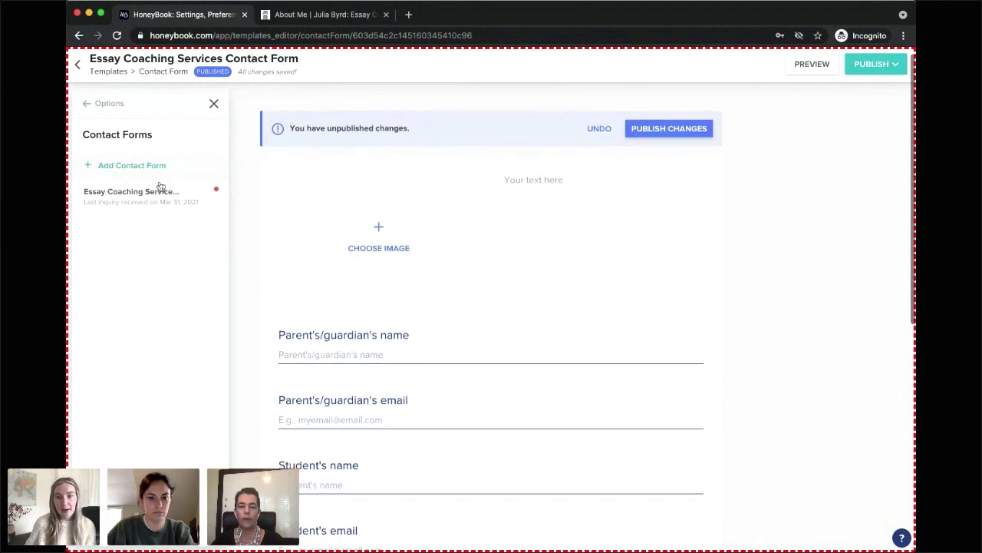
left_click(213, 102)
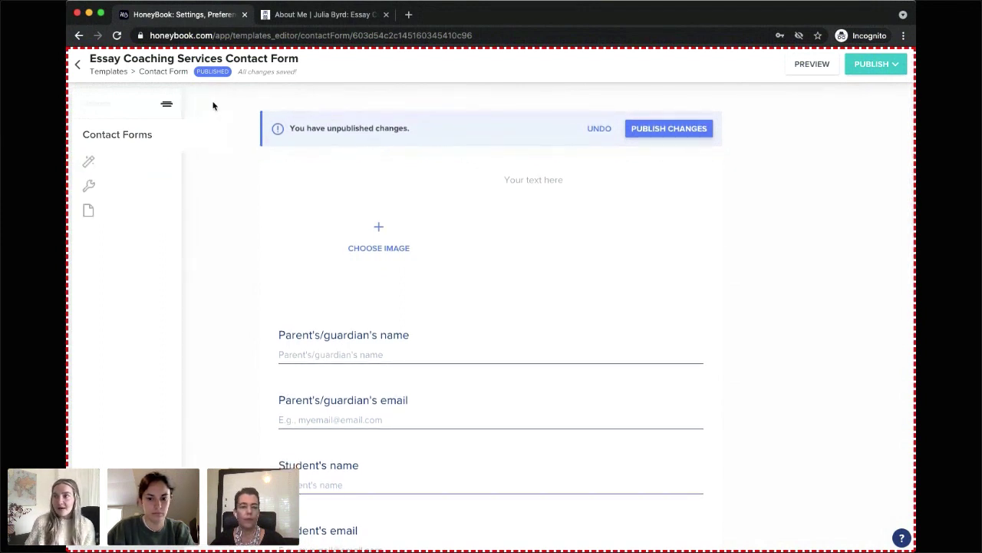
Open the contact form's direct link, examine its web address and the standalone form's questions, and return to the form editor.
left_click(89, 103)
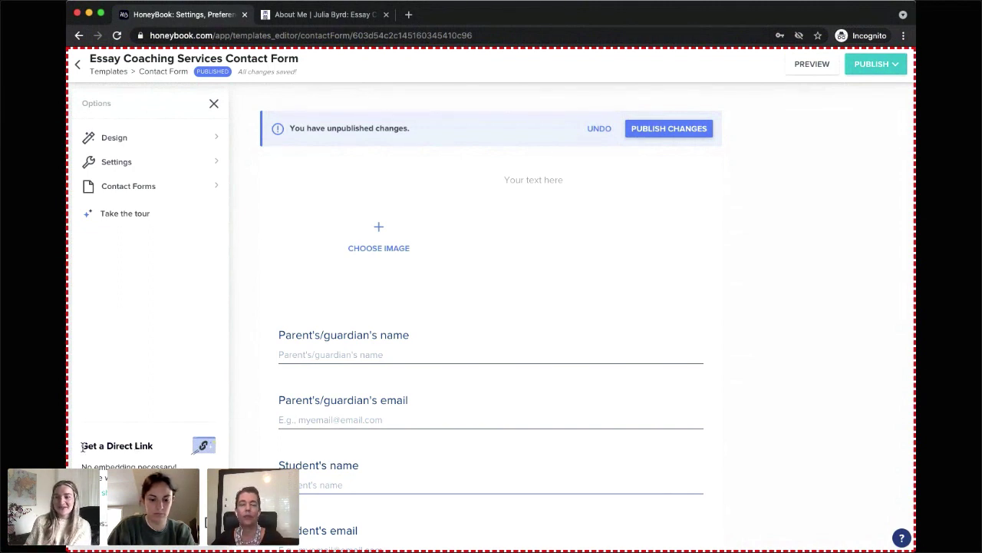
left_click_drag(82, 445, 152, 445)
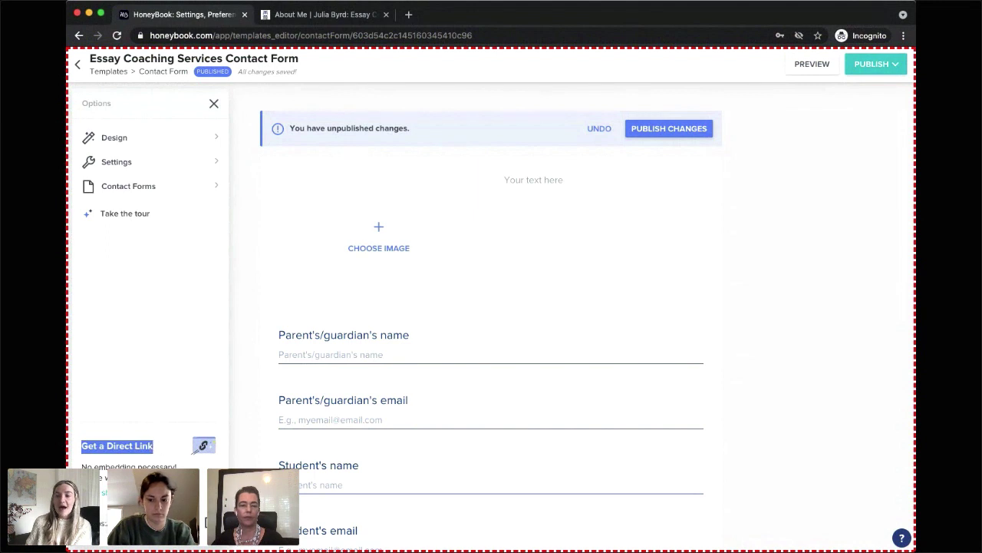
left_click(202, 446)
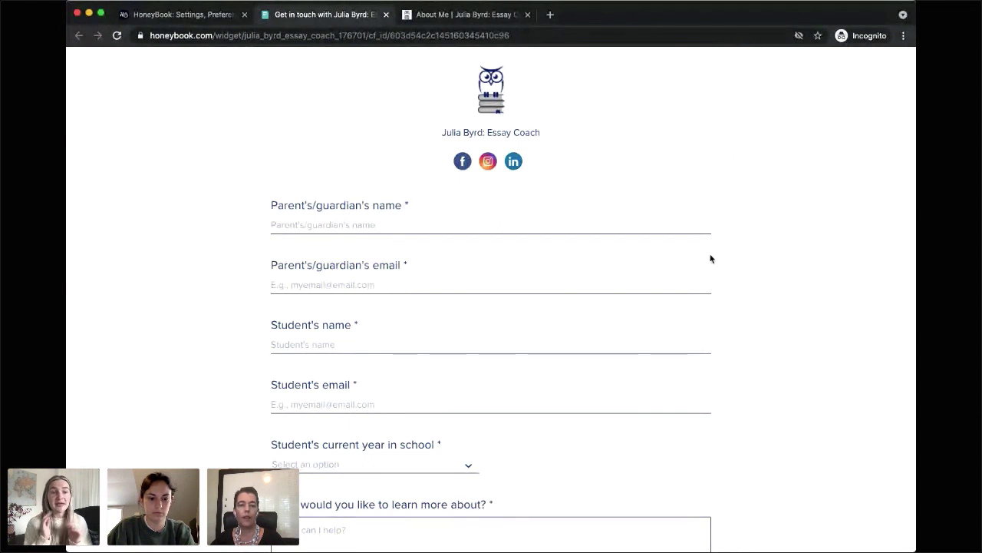
left_click(314, 37)
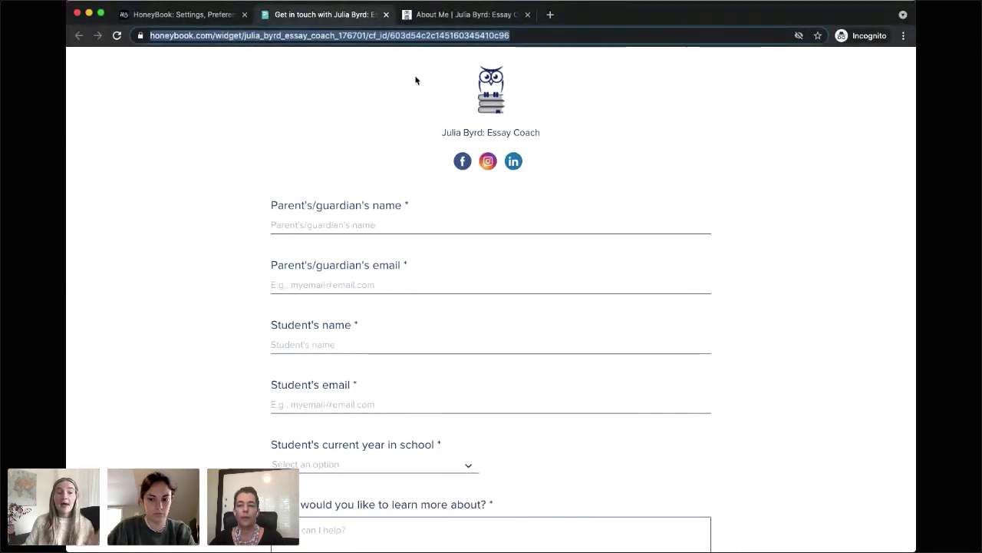
scroll(558, 116, "down", 5)
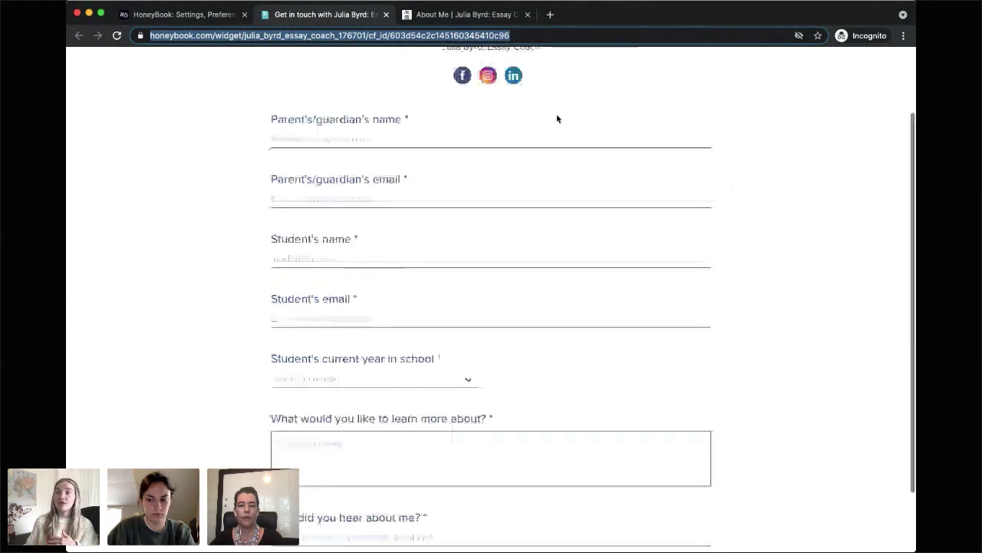
scroll(388, 73, "up", 2)
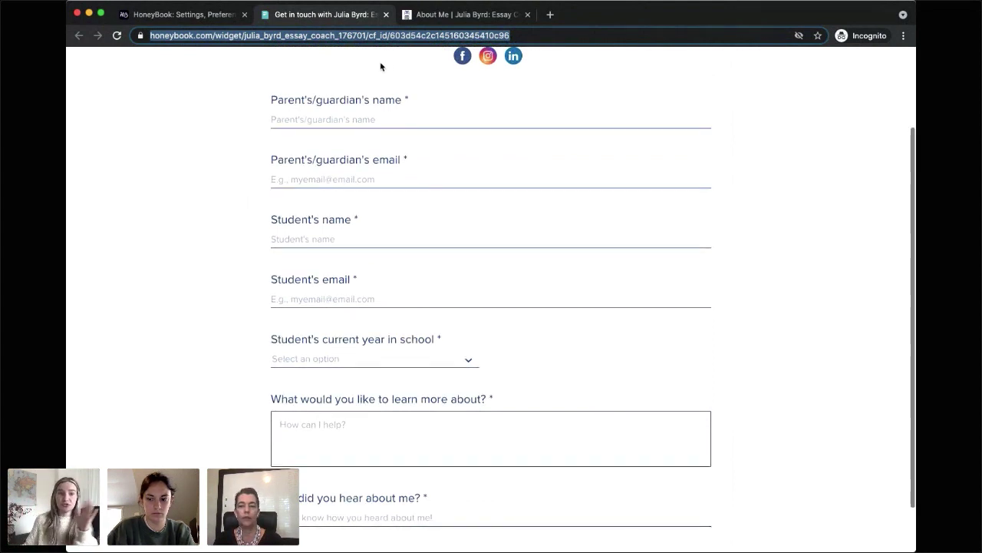
scroll(388, 92, "down", 2)
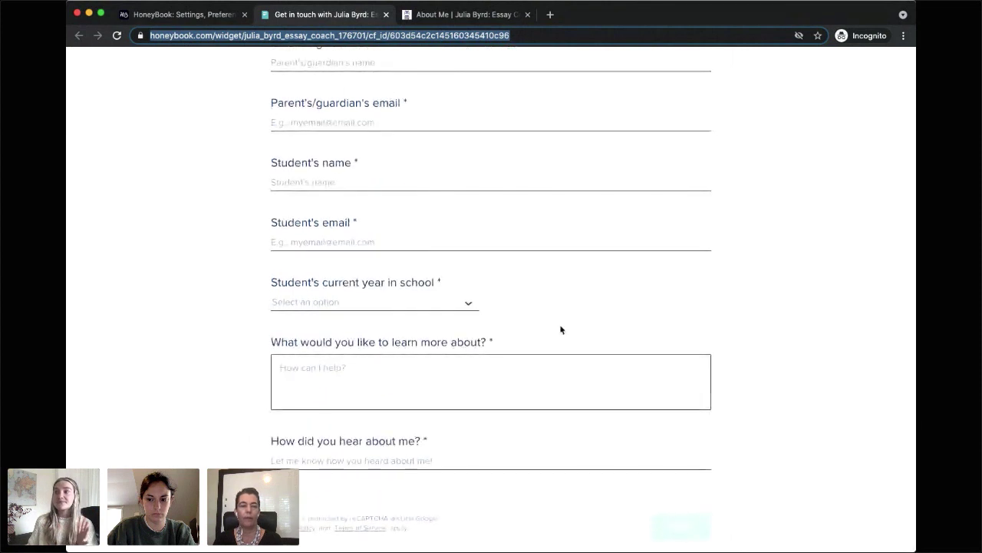
left_click(201, 15)
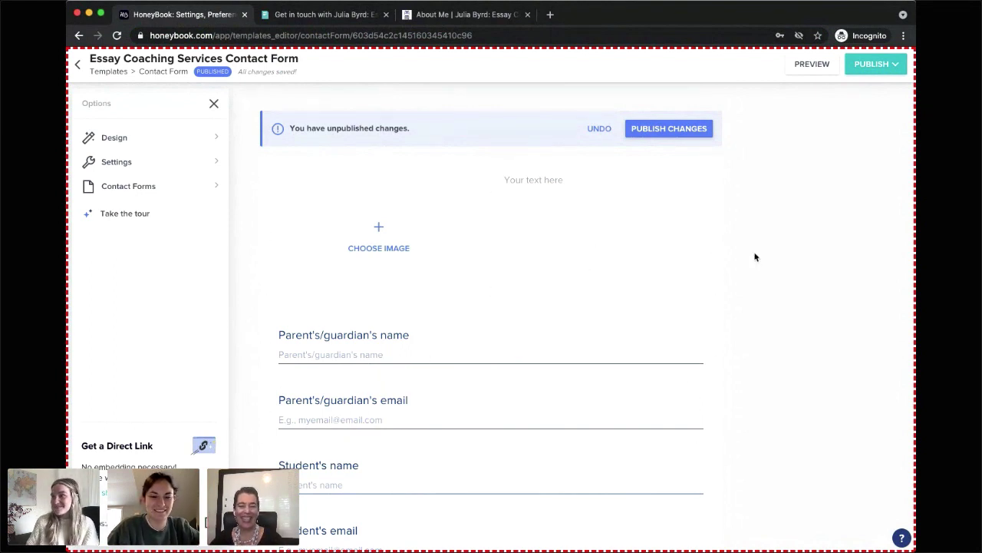
scroll(754, 253, "down", 3)
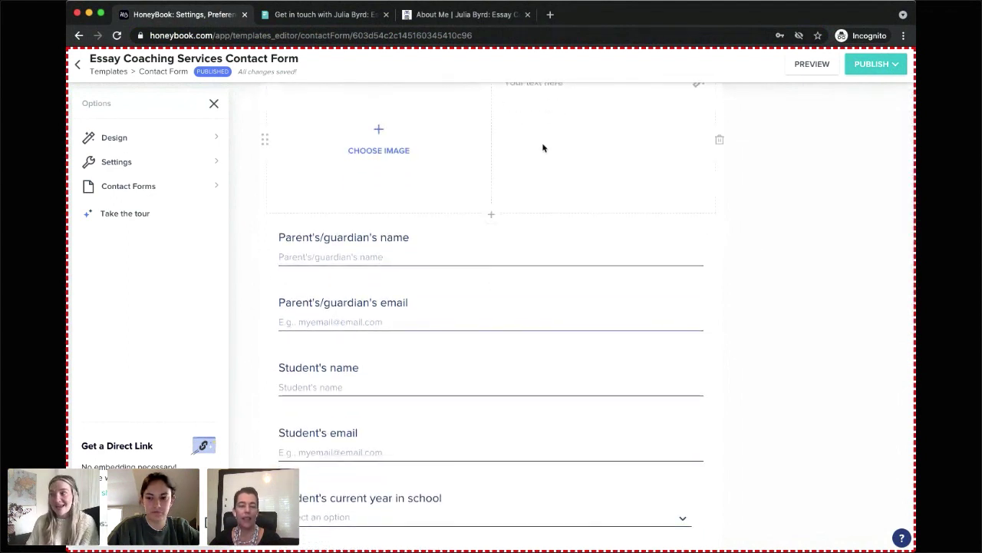
scroll(701, 226, "up", 2)
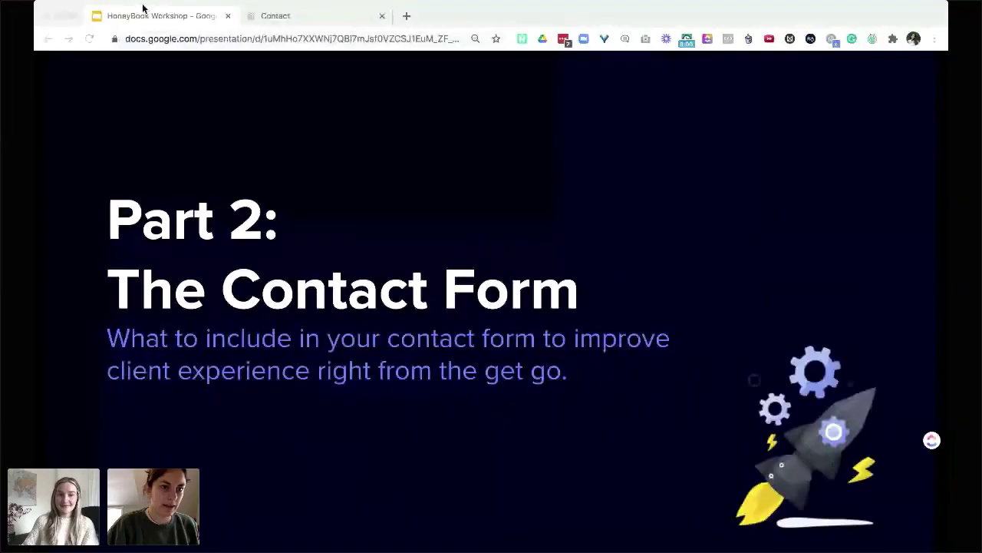
Switch to the Google Slides workshop presentation and advance it to the "Part 3: The Leaky Bucket" slide.
left_click(140, 7)
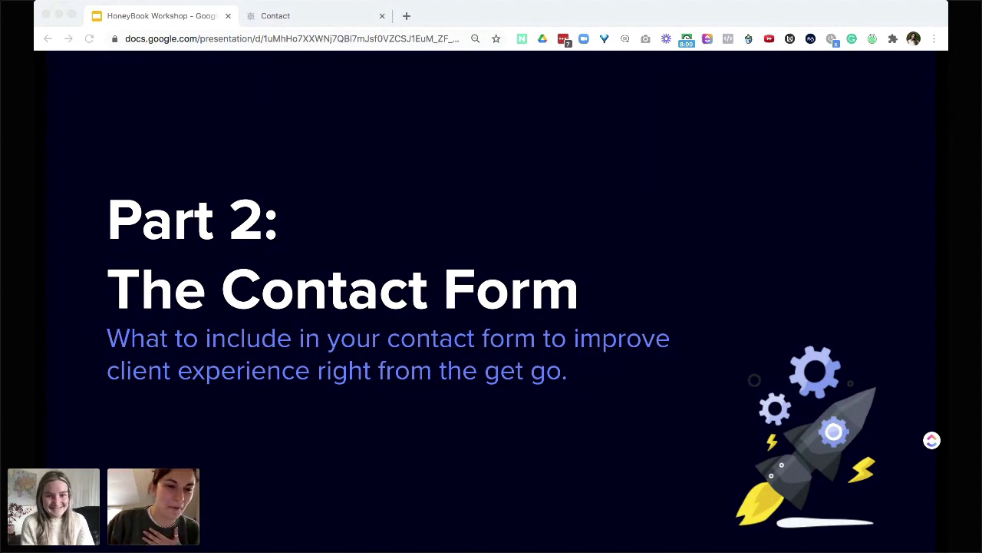
key("Right")
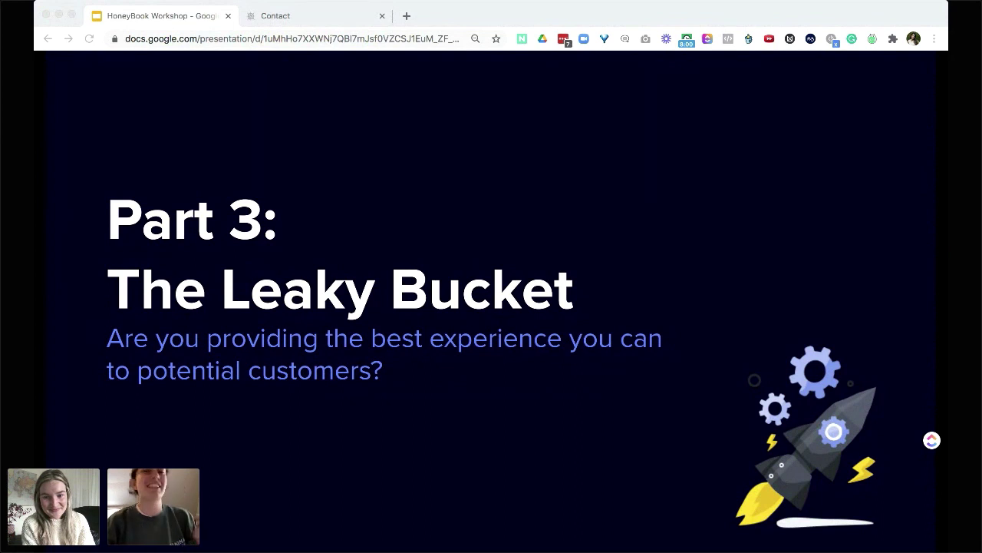
left_click(608, 15)
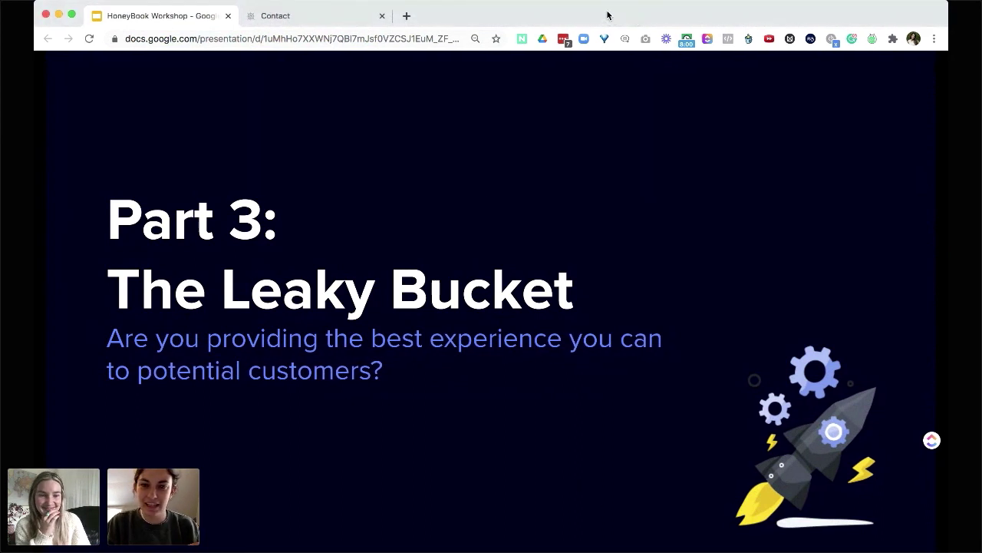
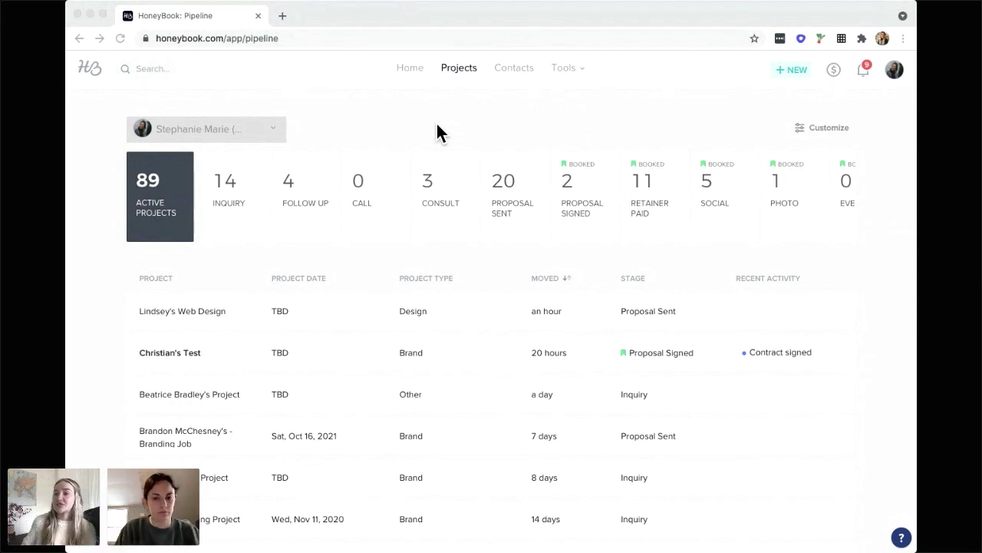
Look through all the stages of the HoneyBook project pipeline, from Active Projects and Inquiry to Completed, and return to the first stages.
scroll(213, 234, "down", 1)
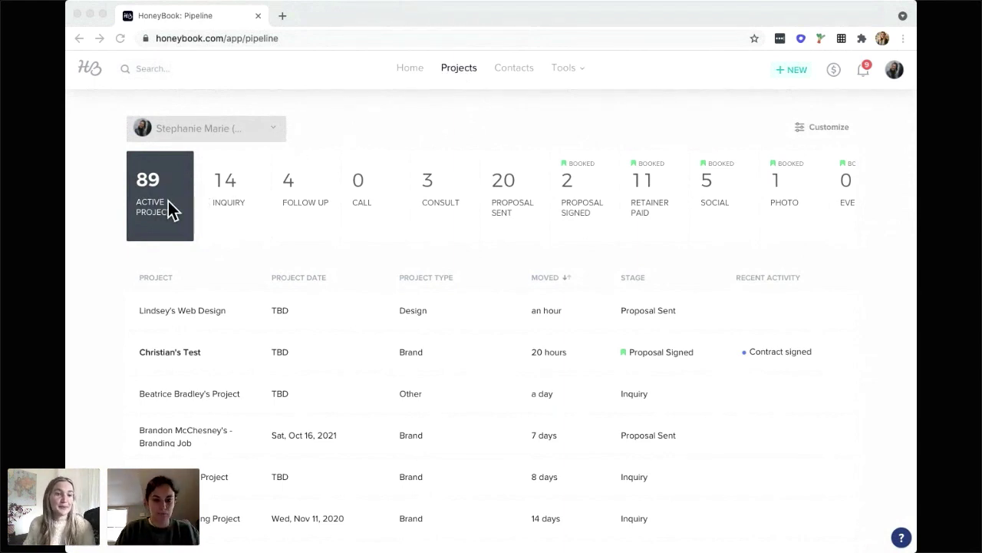
scroll(169, 211, "up", 1)
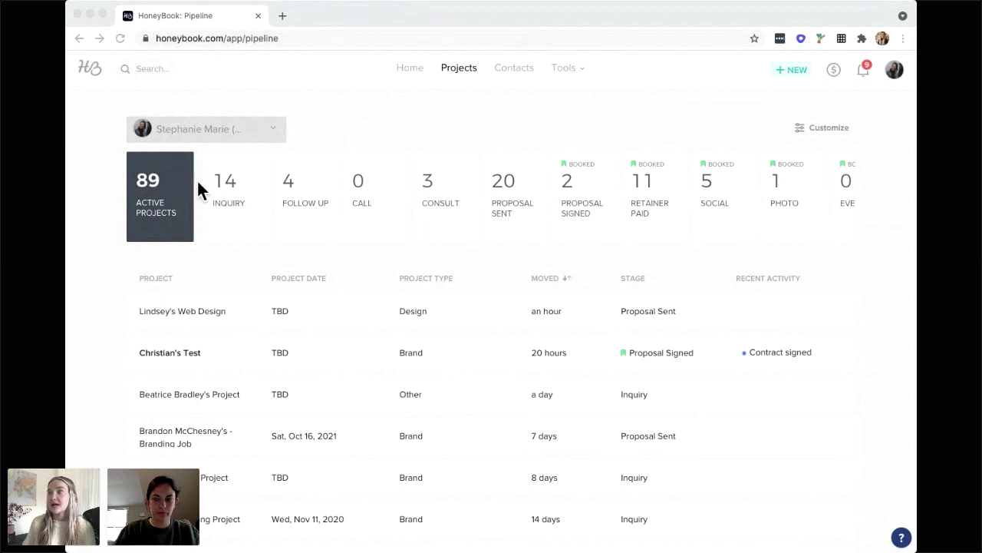
scroll(266, 185, "right", 5)
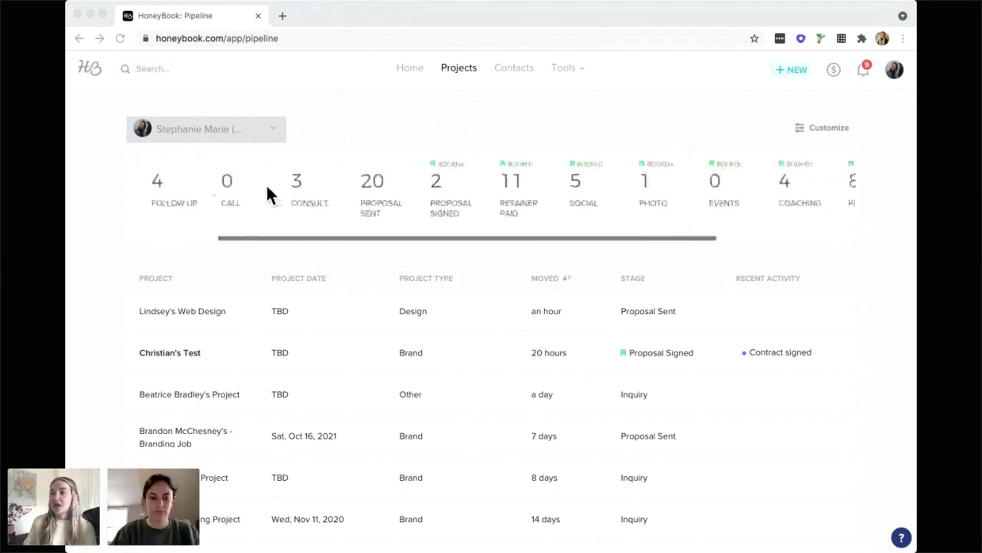
scroll(266, 183, "right", 4)
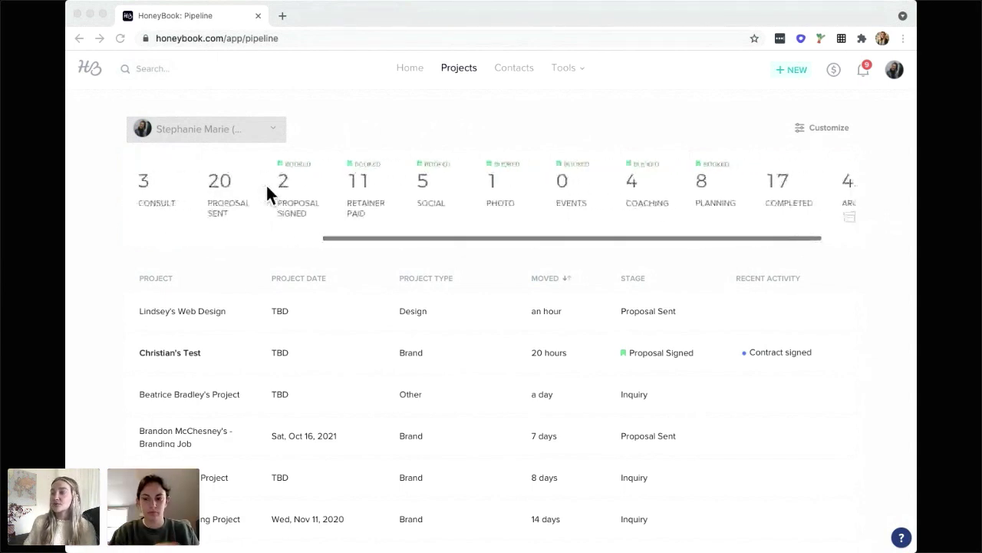
scroll(267, 183, "left", 4)
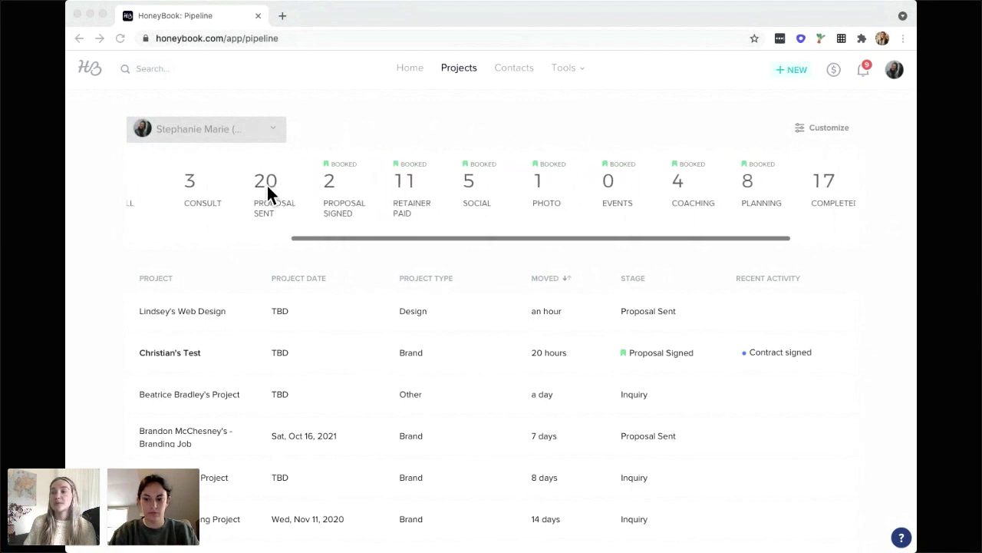
scroll(267, 183, "left", 3)
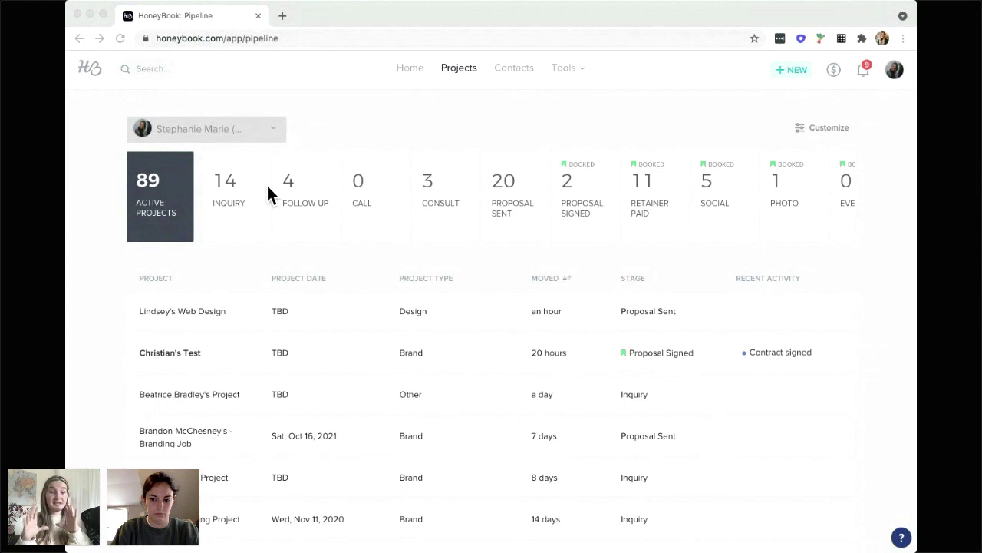
Filter the project pipeline by the Follow Up and Inquiry stages in turn and review their projects, ending on Follow Up.
left_click(295, 211)
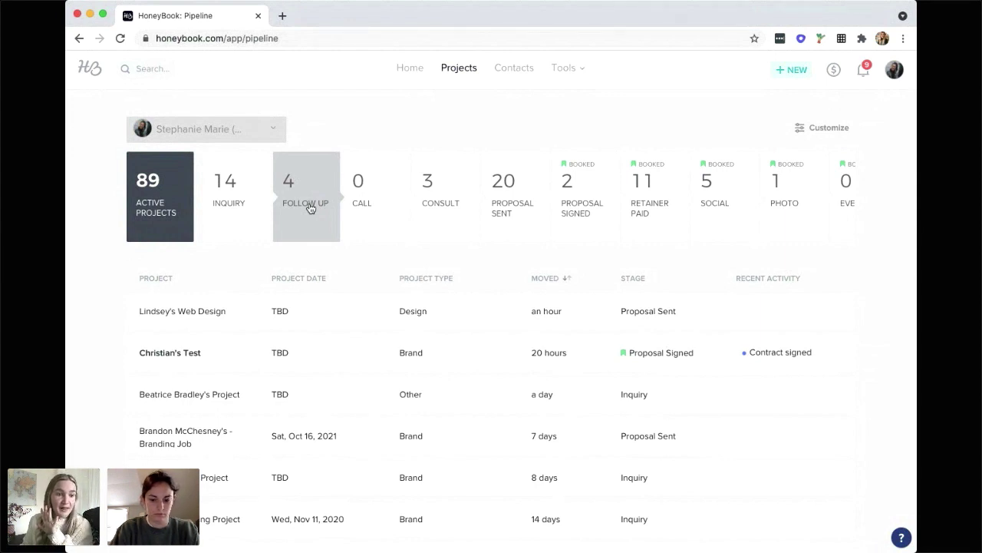
left_click(310, 208)
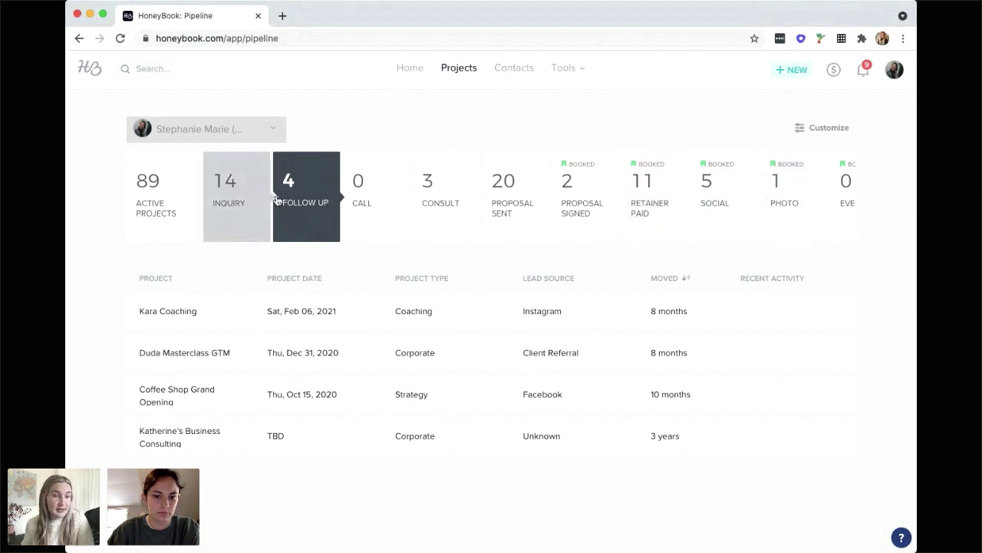
left_click(231, 207)
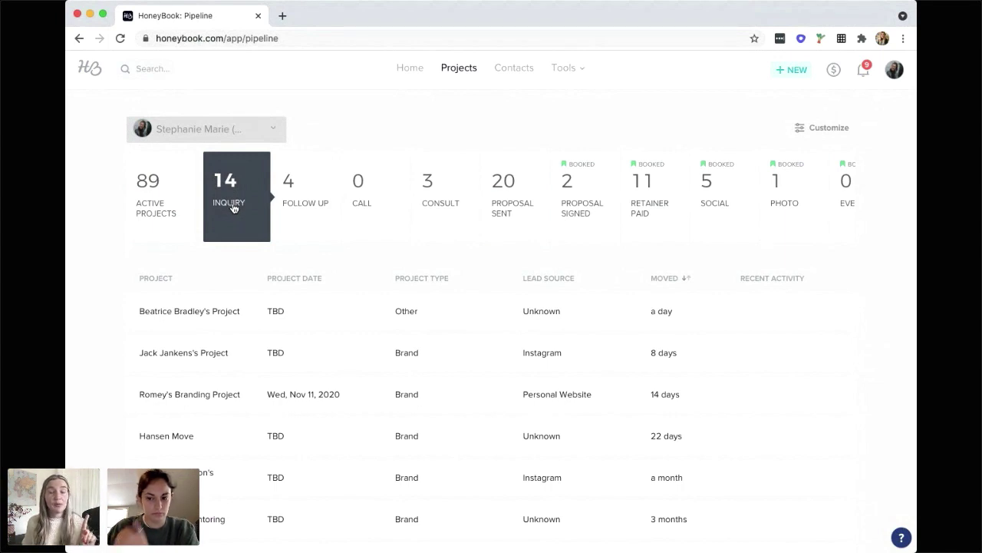
left_click(295, 214)
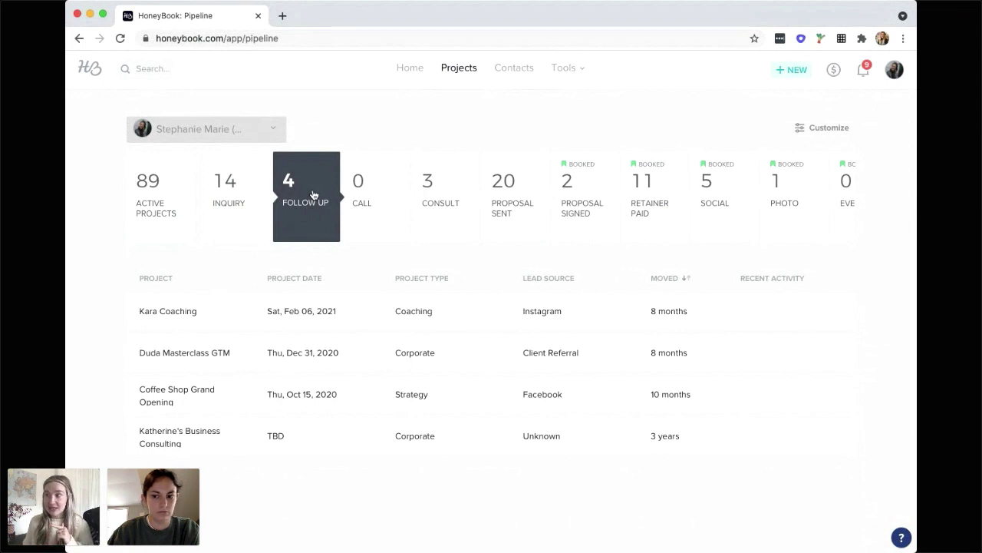
Review the pipeline's Proposal Sent, Proposal Signed and Retainer Paid projects, and revisit the Inquiry and Proposal Sent stages.
left_click(516, 196)
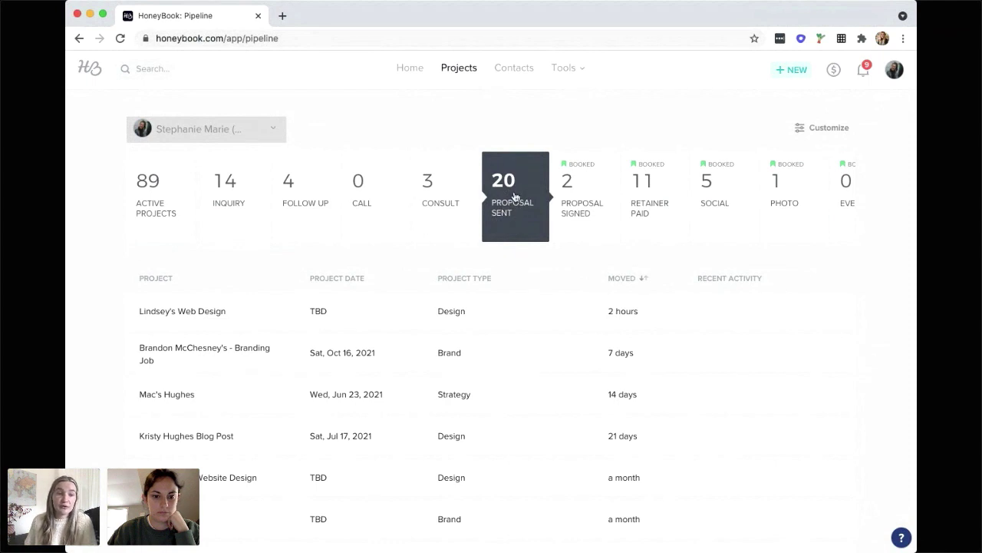
left_click(594, 202)
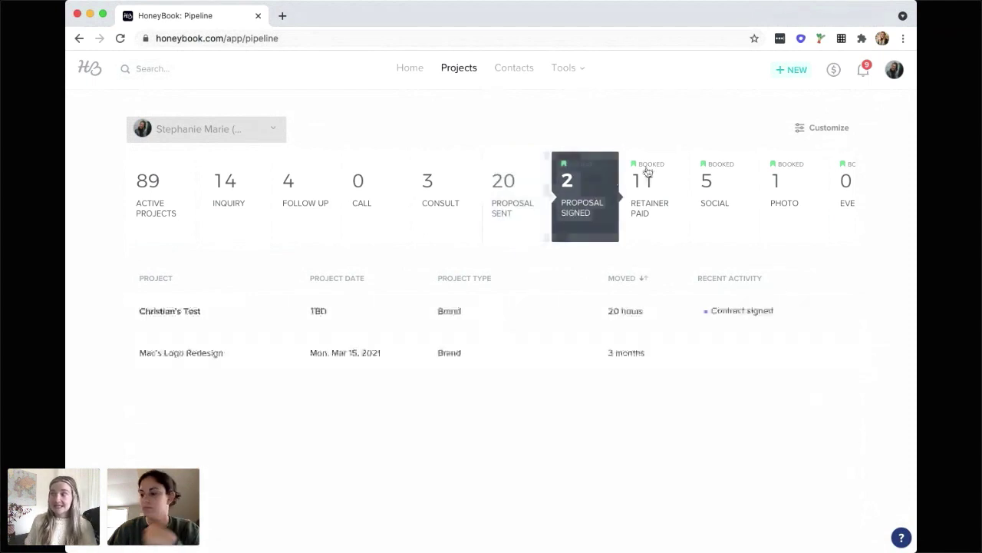
left_click(660, 206)
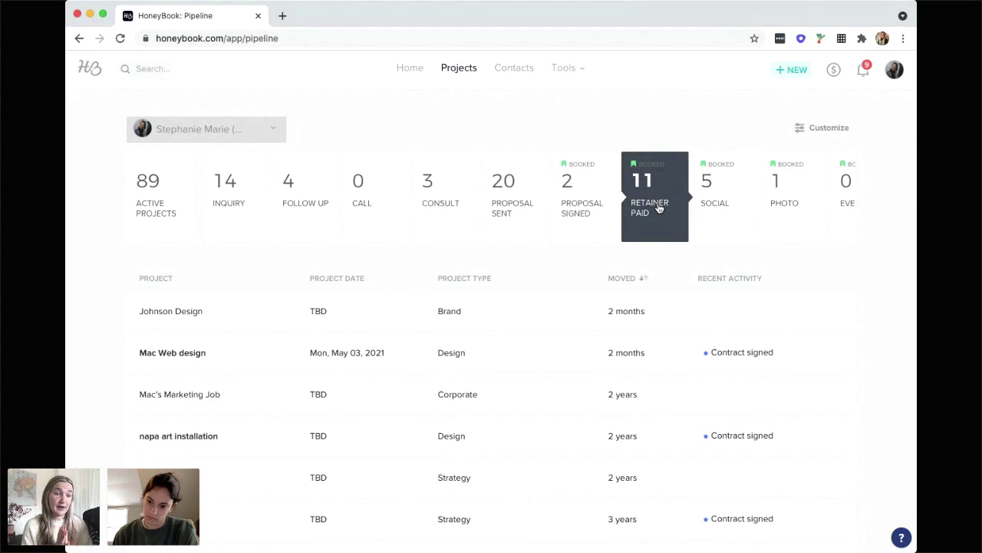
left_click(236, 191)
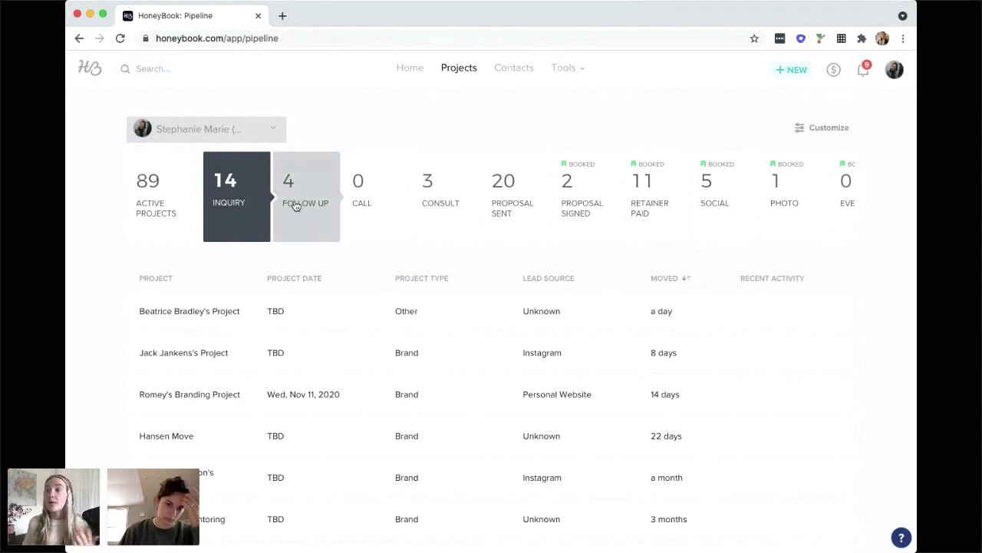
left_click(513, 206)
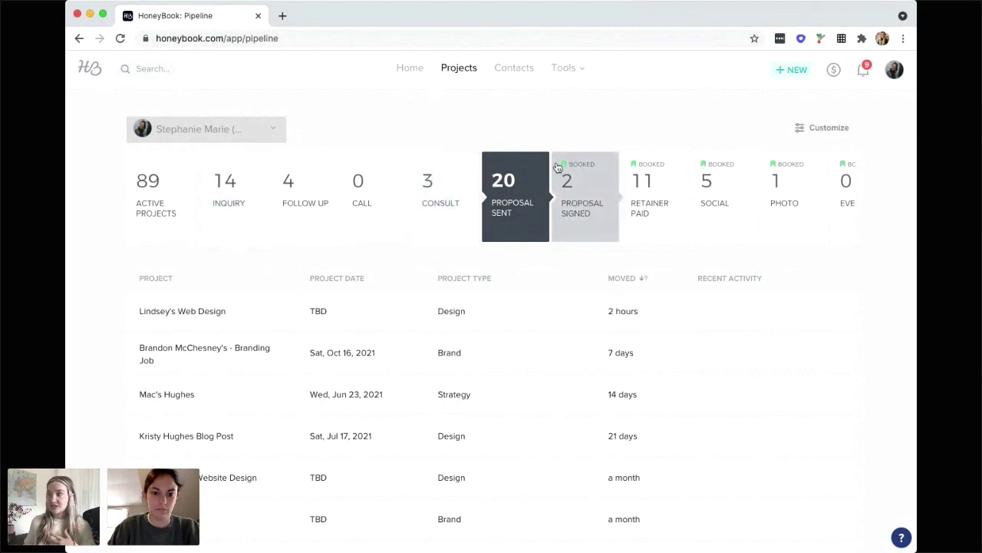
Open HoneyBook's Reports and review the monthly bar chart of files sent and booked and the projects payment summary.
left_click(564, 68)
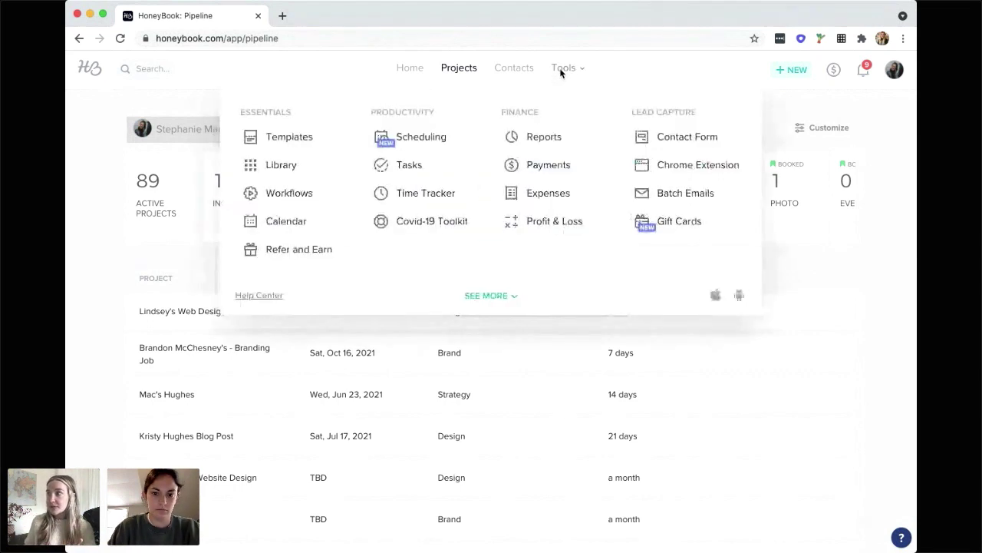
left_click(547, 140)
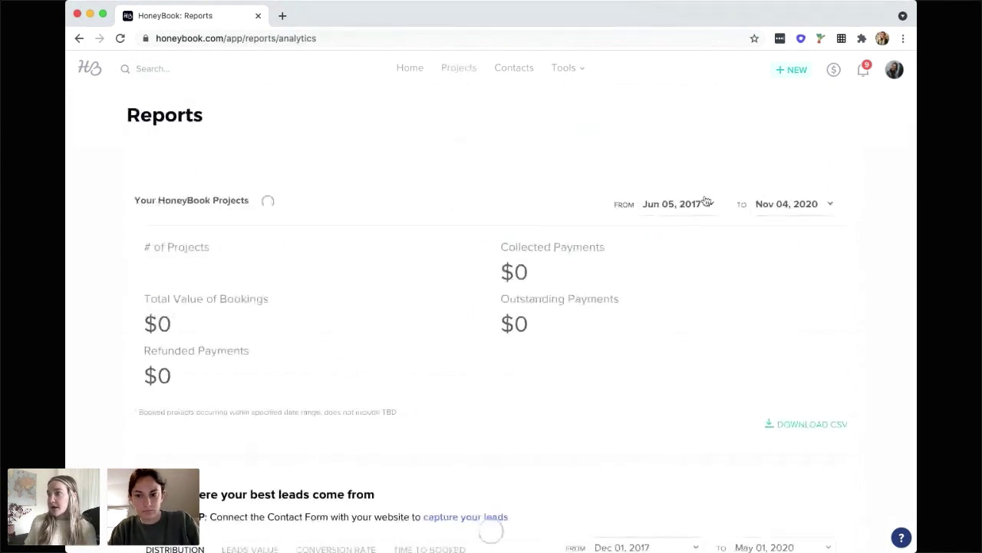
scroll(854, 234, "down", 3)
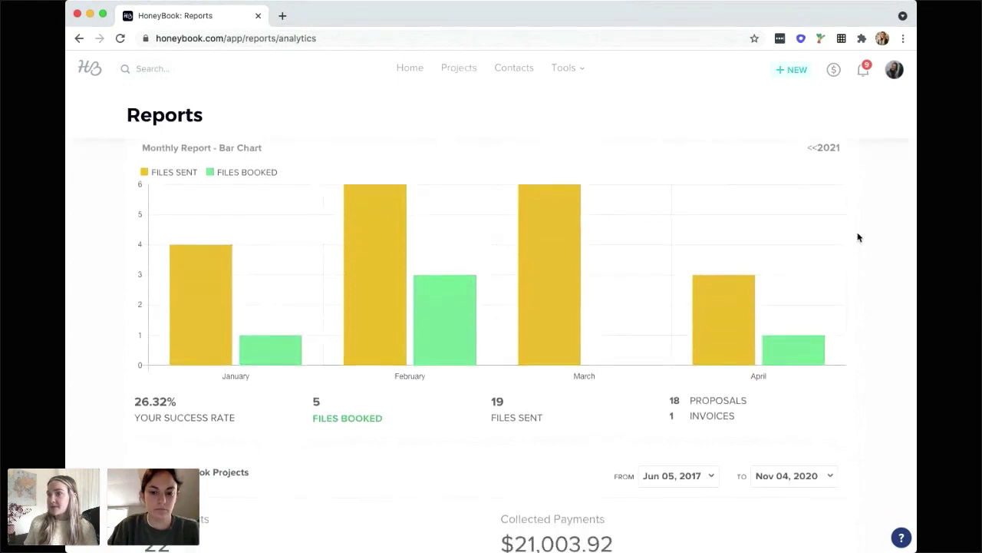
scroll(858, 232, "down", 10)
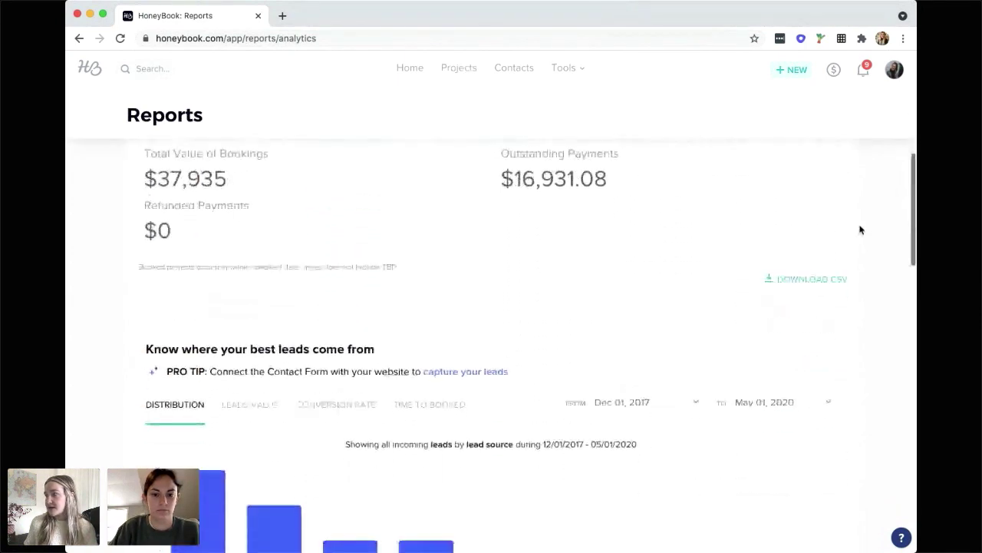
Examine the Distribution chart of incoming leads by lead source, including the Instagram bar.
scroll(859, 229, "down", 5)
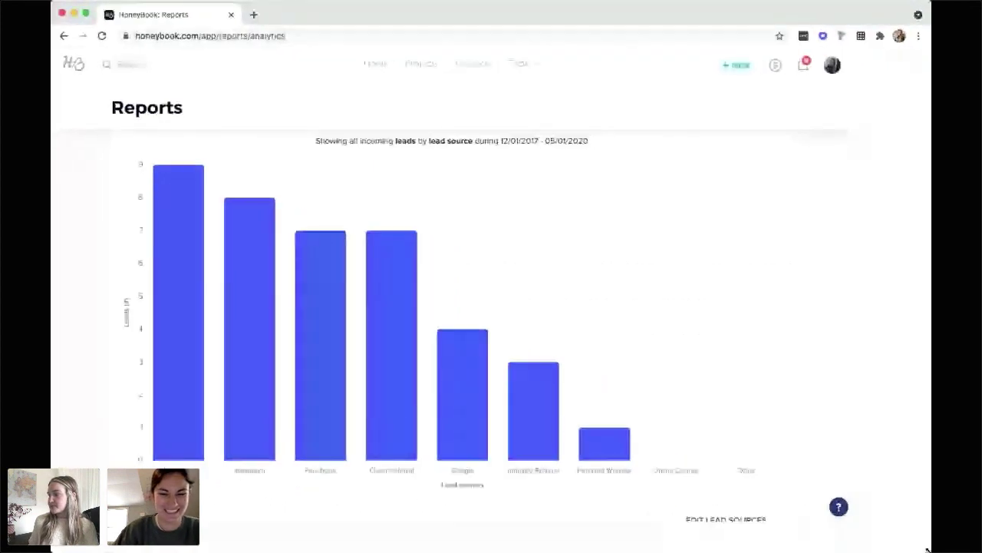
scroll(836, 329, "up", 3)
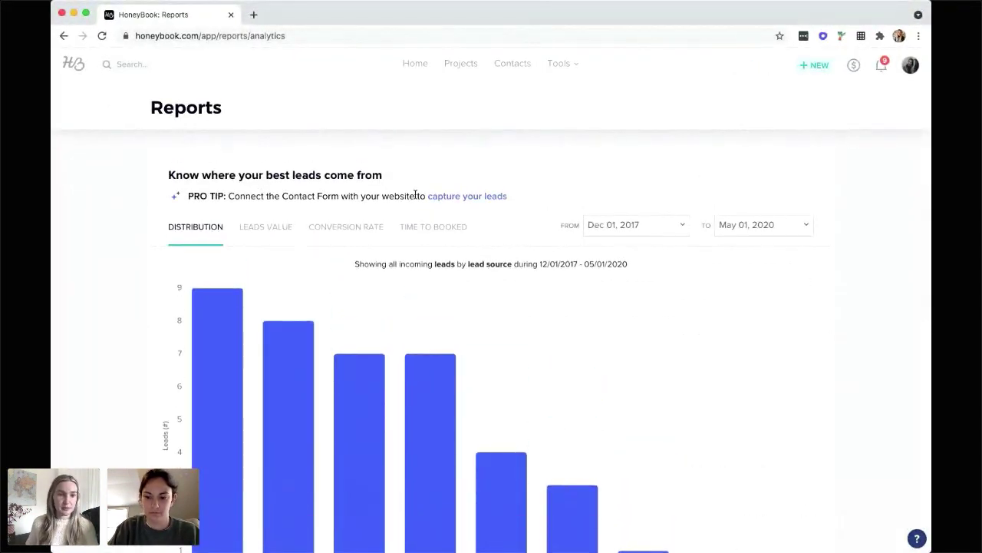
scroll(355, 203, "down", 2)
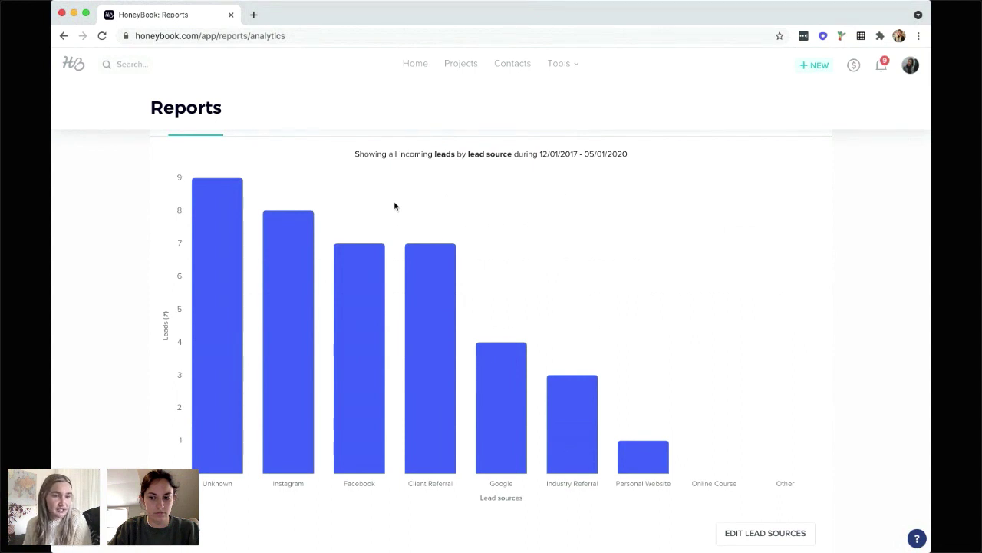
scroll(395, 206, "up", 1)
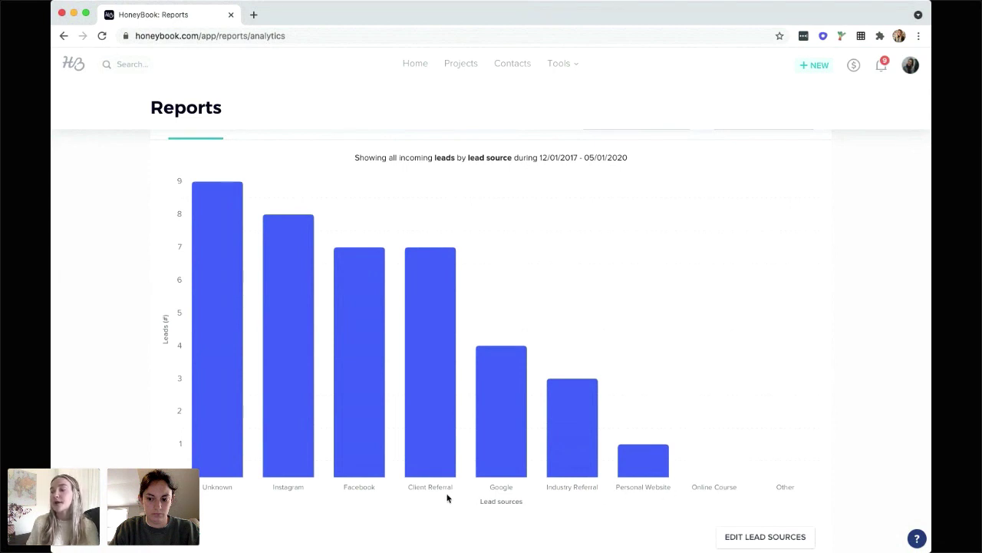
mouse_move(295, 458)
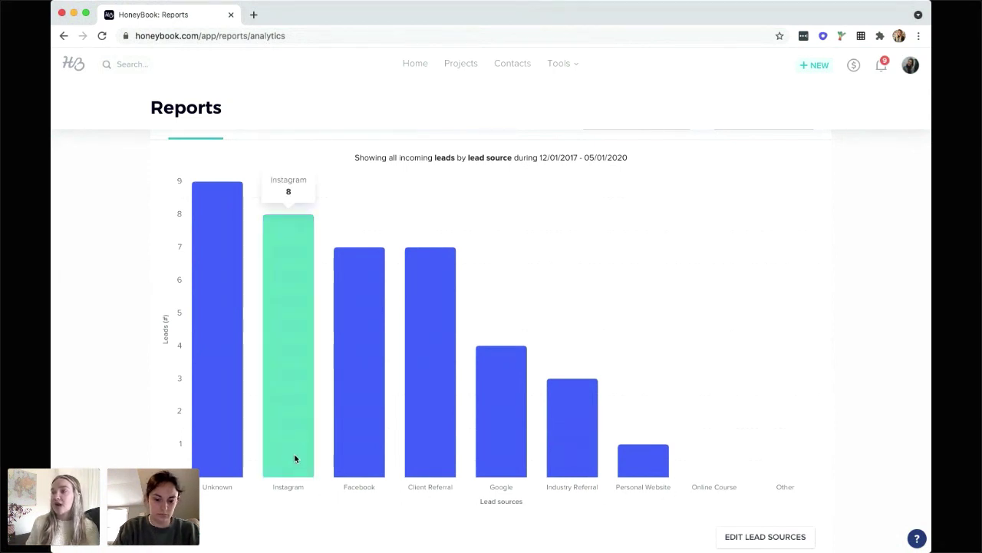
scroll(296, 444, "up", 1)
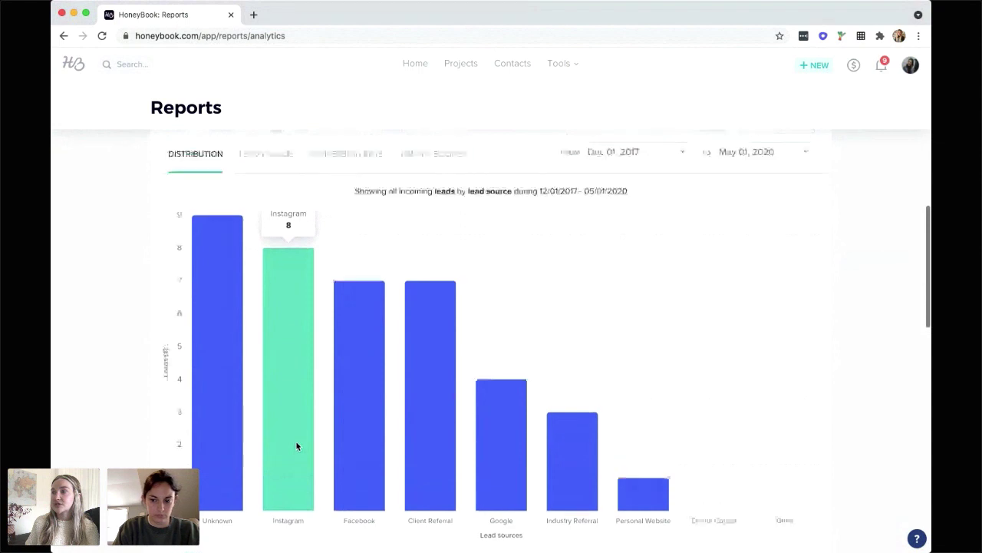
View the lead source report's Leads Value, Conversion Rate and Time to Booked charts one after another.
left_click(268, 154)
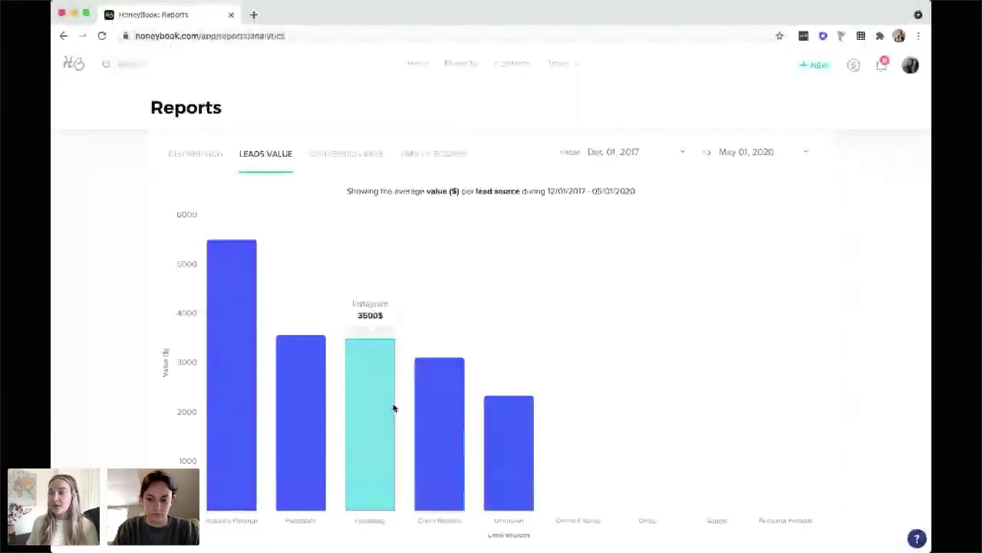
mouse_move(292, 403)
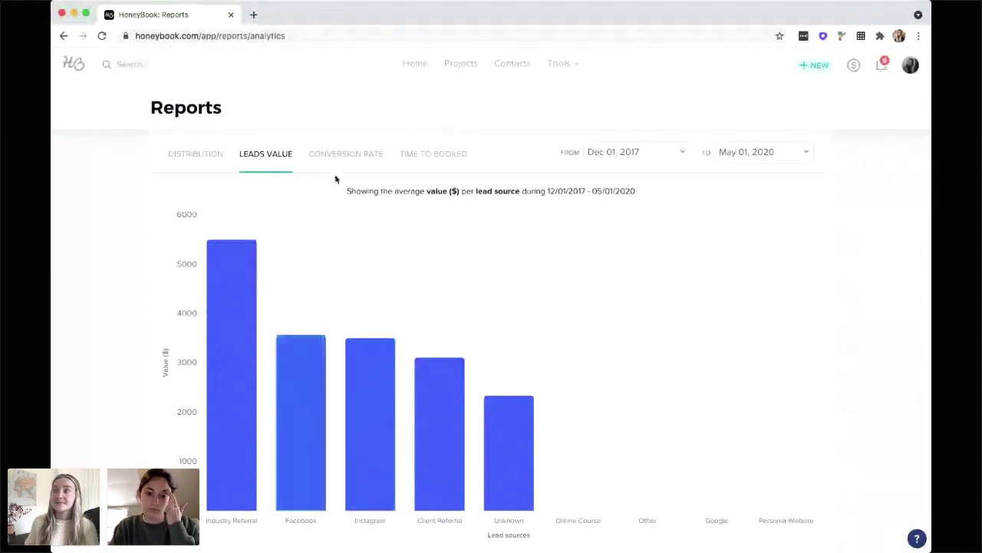
left_click(362, 156)
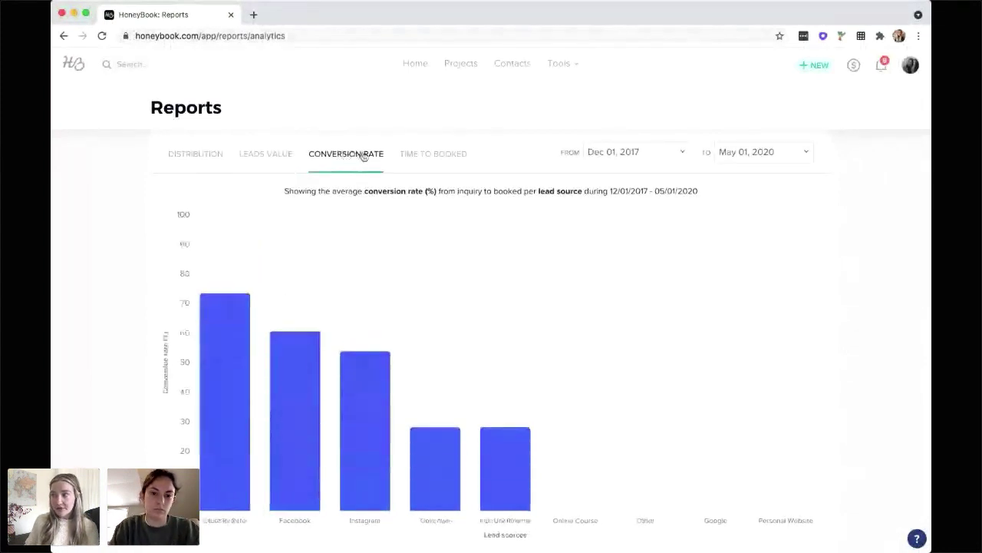
left_click(427, 155)
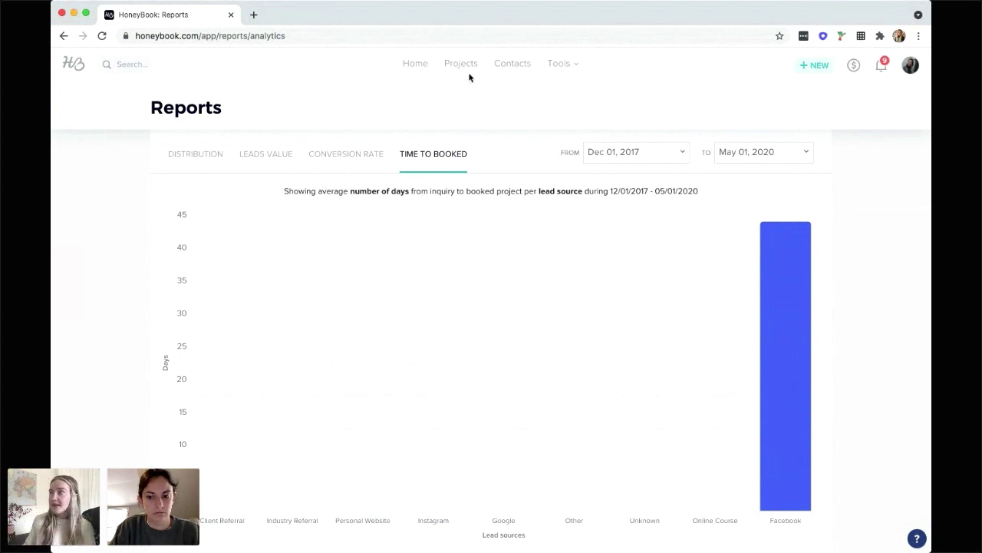
Open the workflows list and view the contact form project types that can automate the Sample Inquiry Workflow Template.
mouse_move(561, 67)
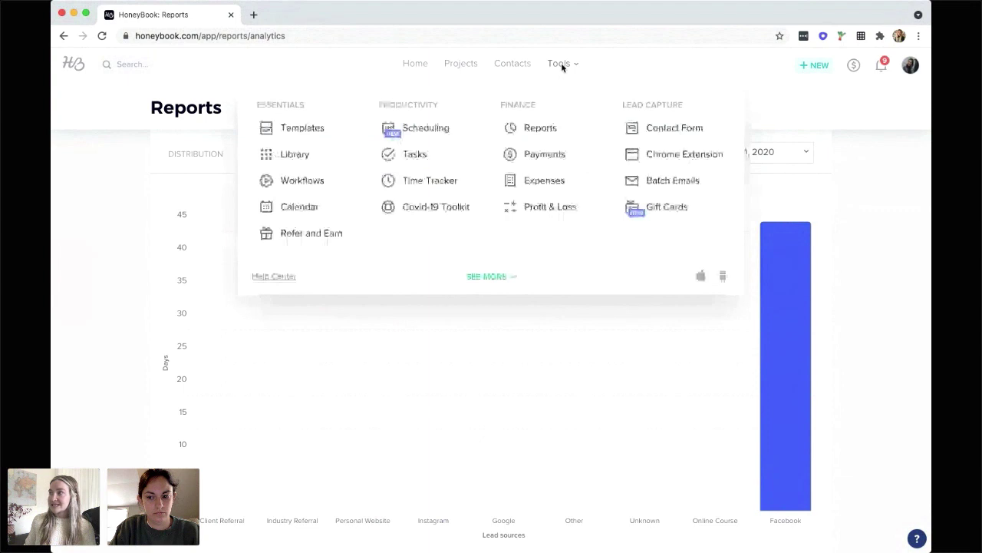
left_click(313, 181)
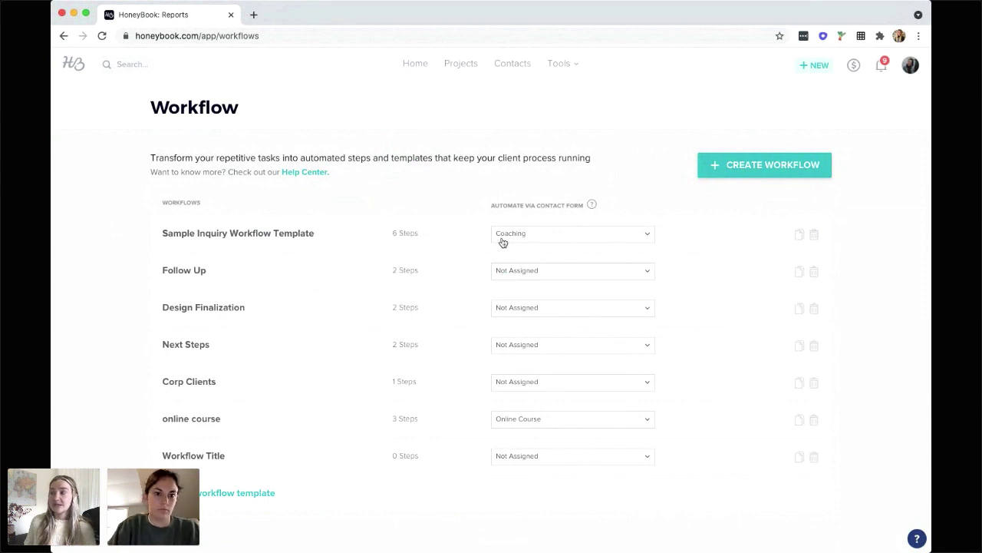
left_click(537, 238)
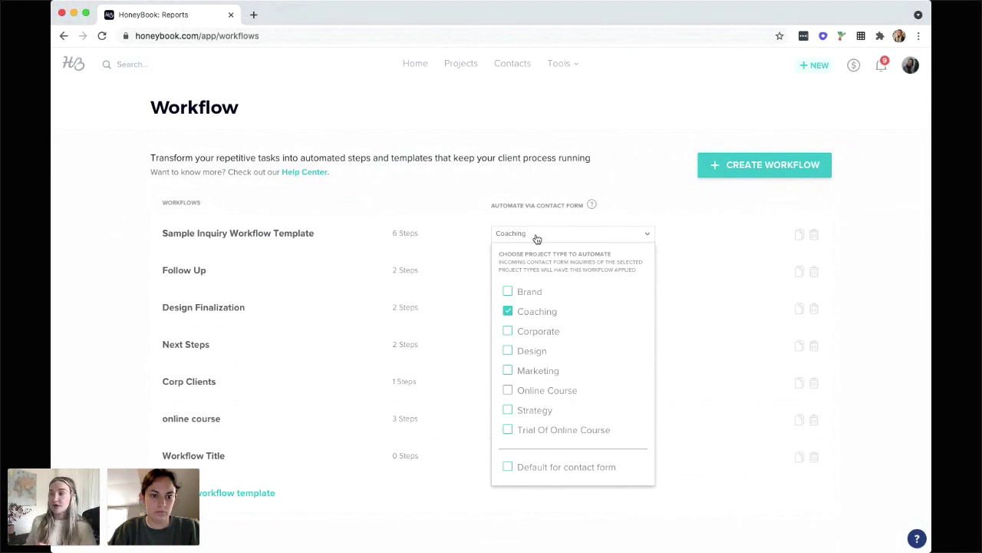
Try adding Corporate and Design to the Sample Inquiry Workflow Template's automated project types, and deselect both again.
left_click(529, 331)
left_click(540, 354)
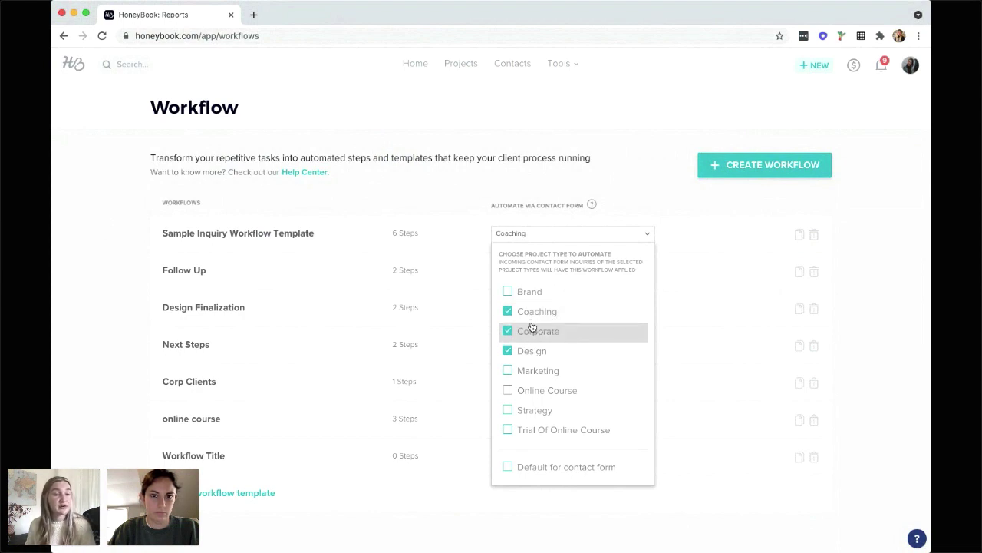
left_click(509, 331)
left_click(509, 350)
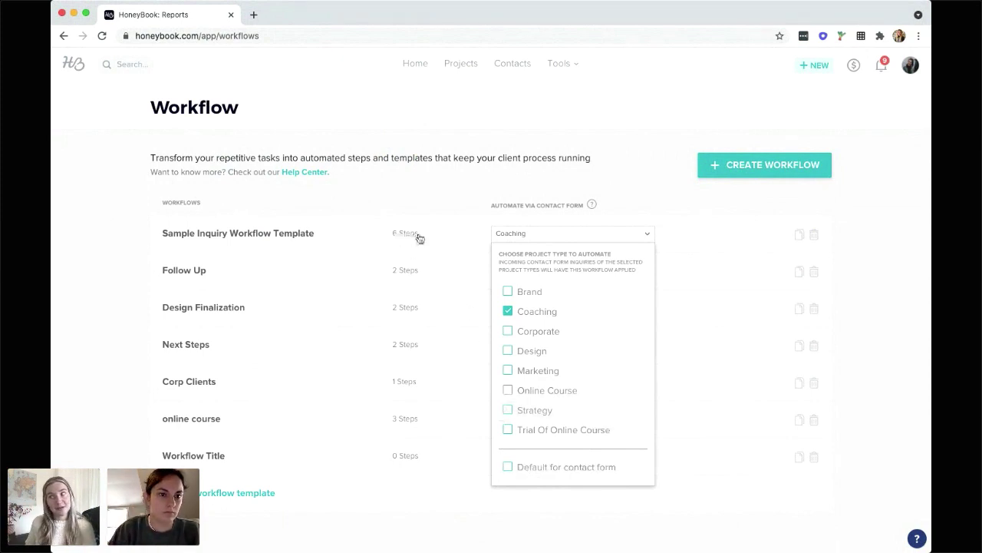
Open the Sample Inquiry Workflow Template, review the timing trigger options of its first Send Email step, and return to the workflows list.
left_click(298, 234)
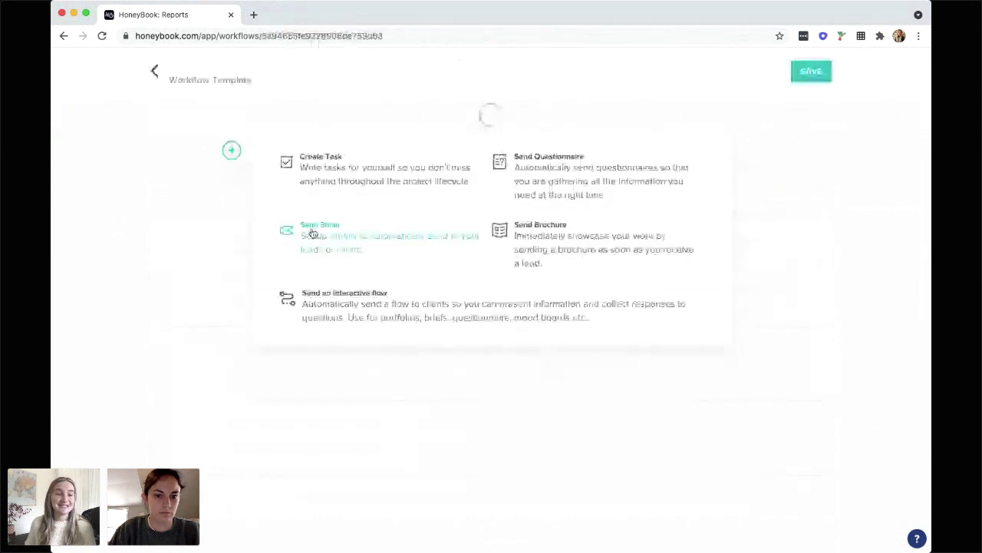
left_click(719, 135)
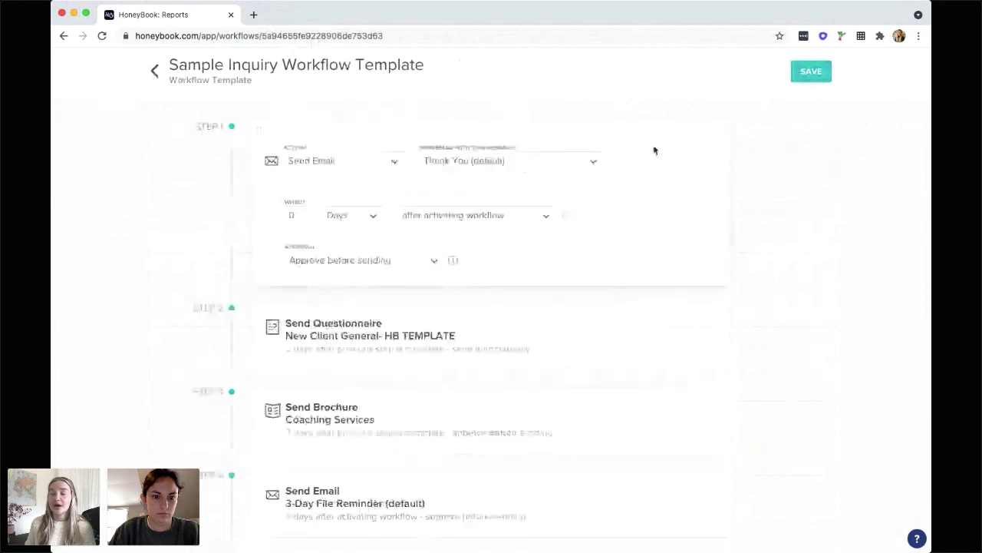
left_click(463, 223)
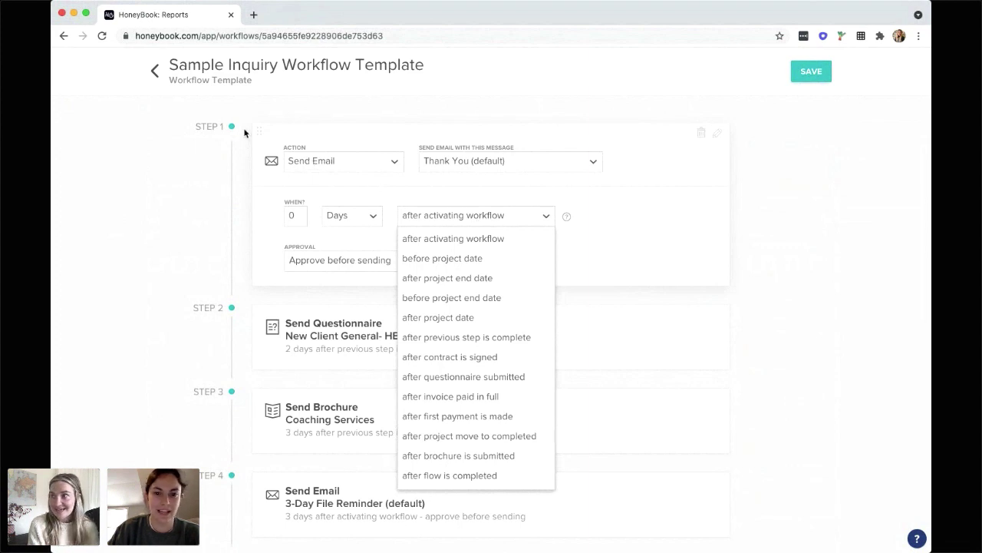
left_click(156, 70)
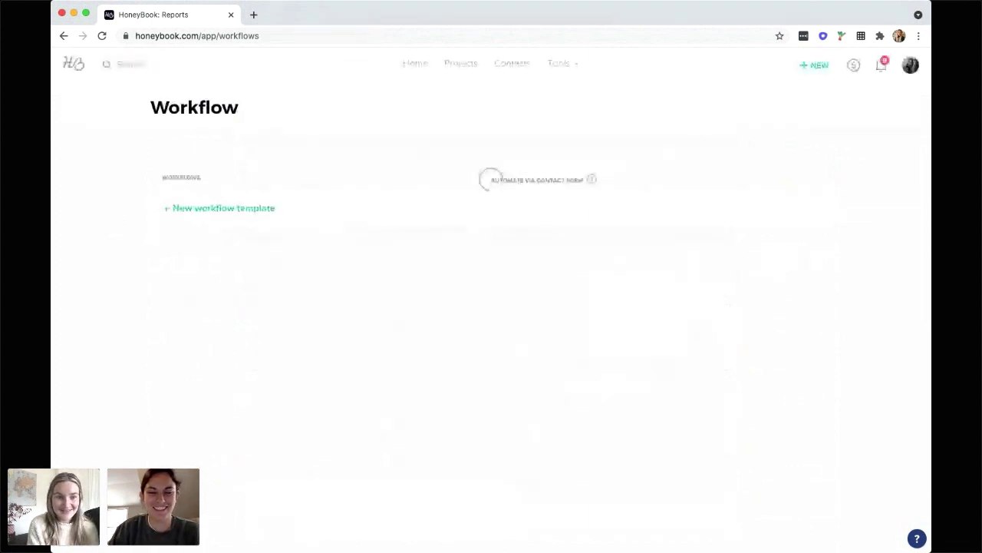